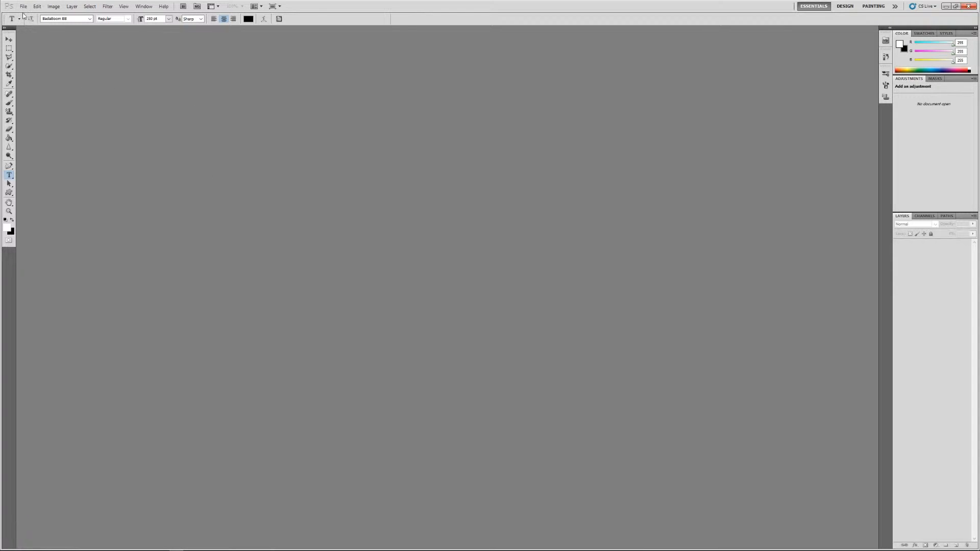
# Step: Create a new document named COD Thumbnail from the Youtube Thumbnail preset at 1280 x 720 pixels
pyautogui.click(24, 7)
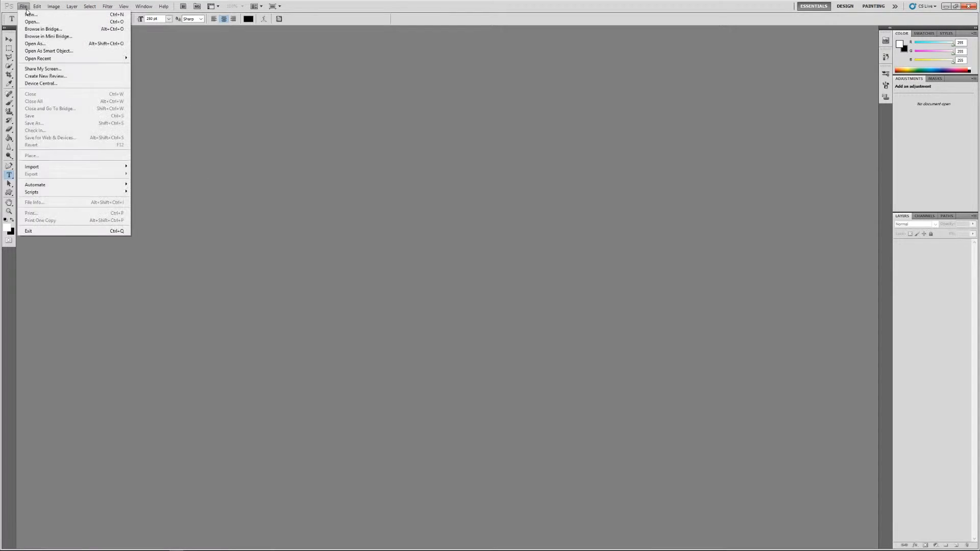
pyautogui.click(39, 17)
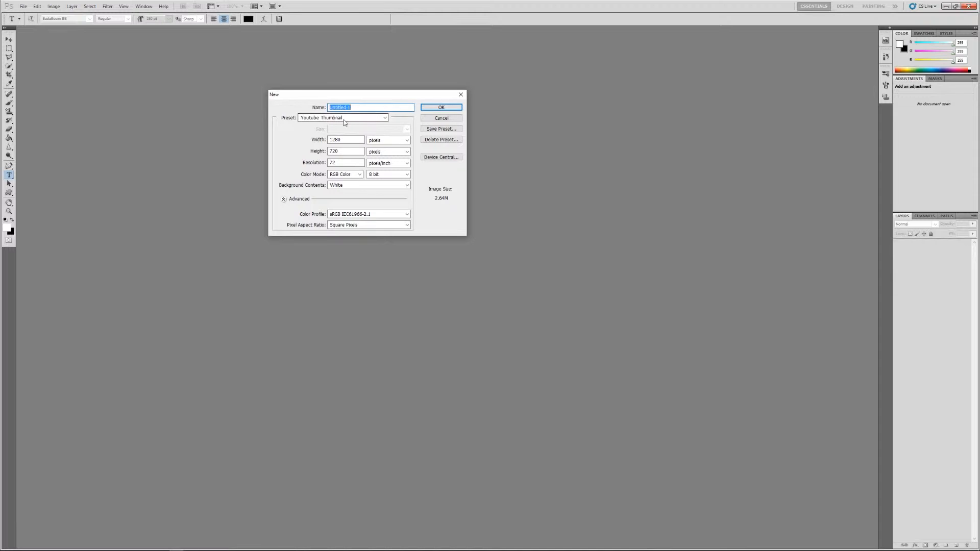
pyautogui.click(383, 119)
pyautogui.click(383, 117)
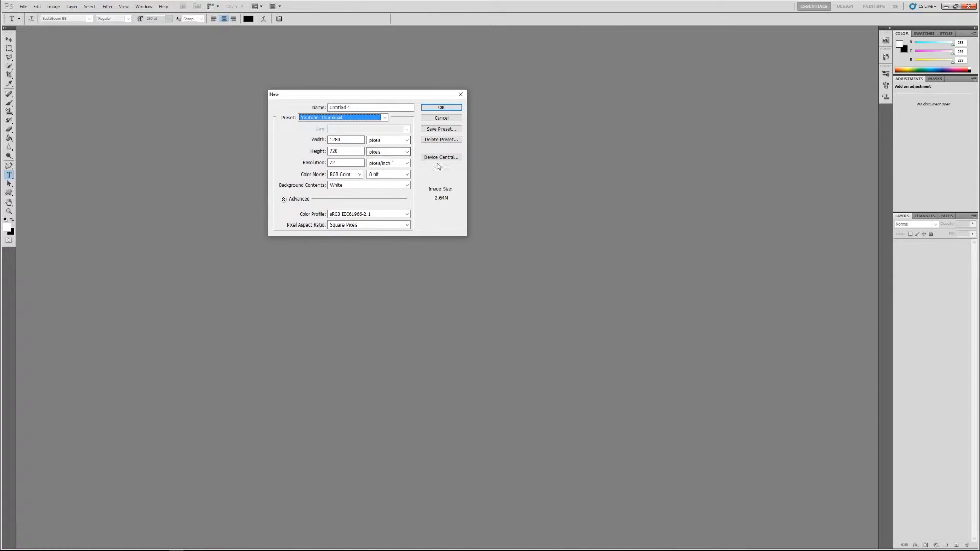
pyautogui.click(374, 108)
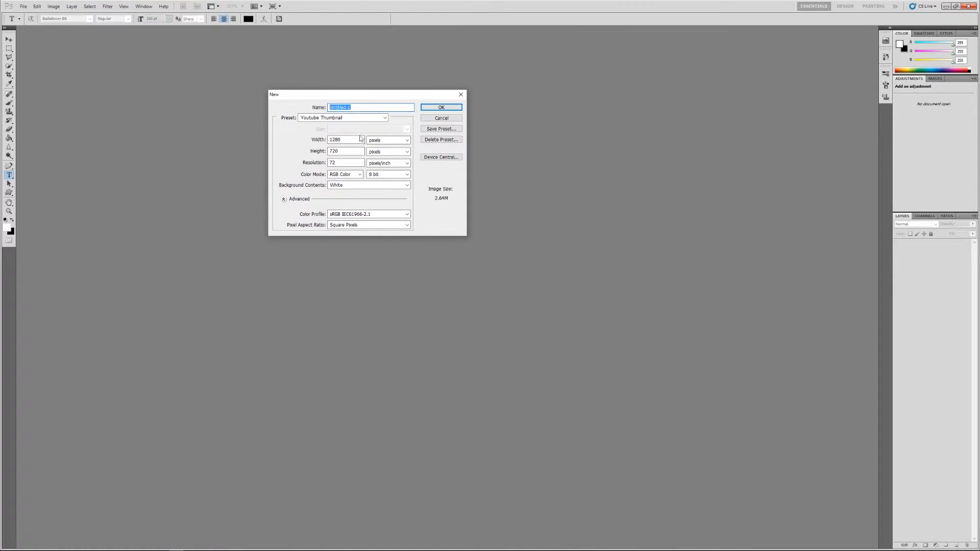
pyautogui.write('COD Thumbnail')
pyautogui.click(454, 129)
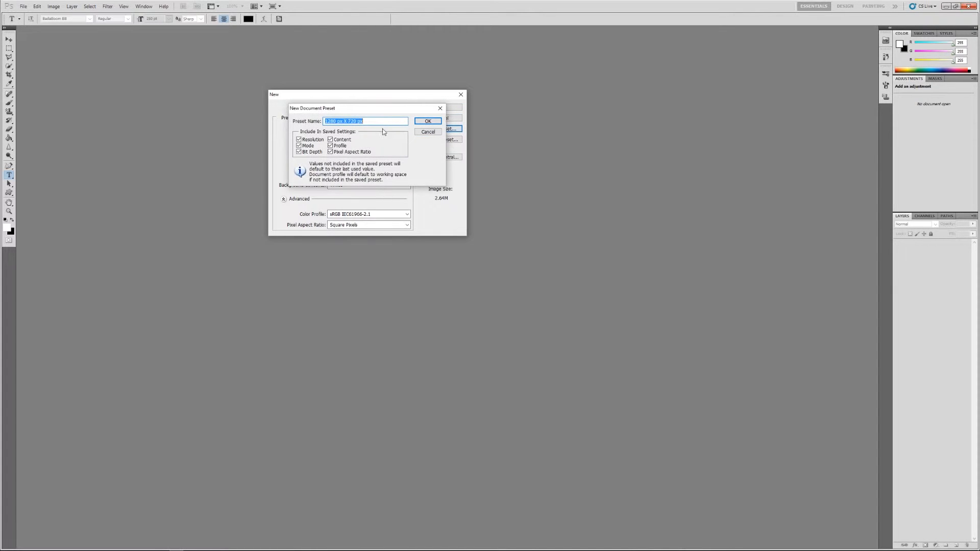
pyautogui.click(426, 132)
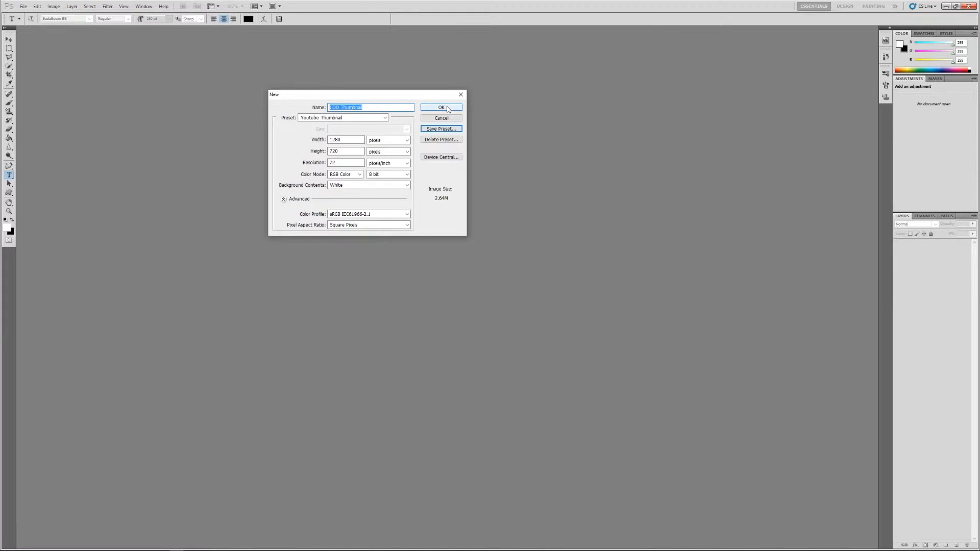
pyautogui.click(447, 108)
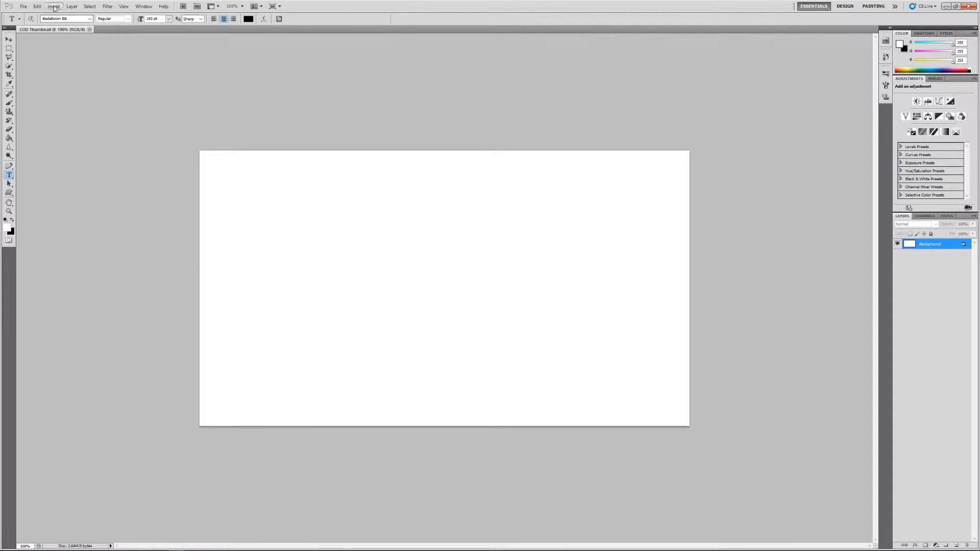
# Step: Open the soldier wallpaper image 353-call-of-duty-modern-warfare-3-wallpapers-hd.jpg from the Pics For Thumbnails folder
pyautogui.click(23, 6)
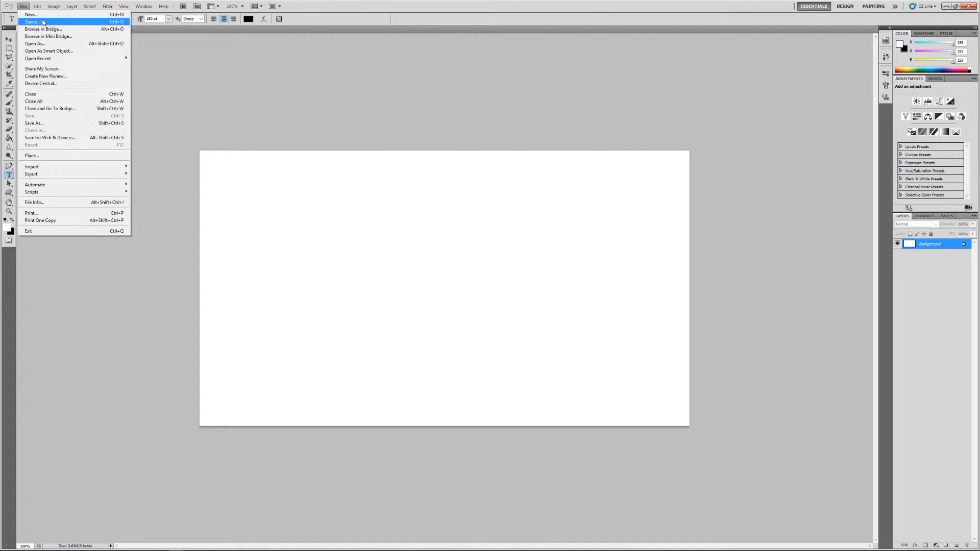
pyautogui.click(40, 25)
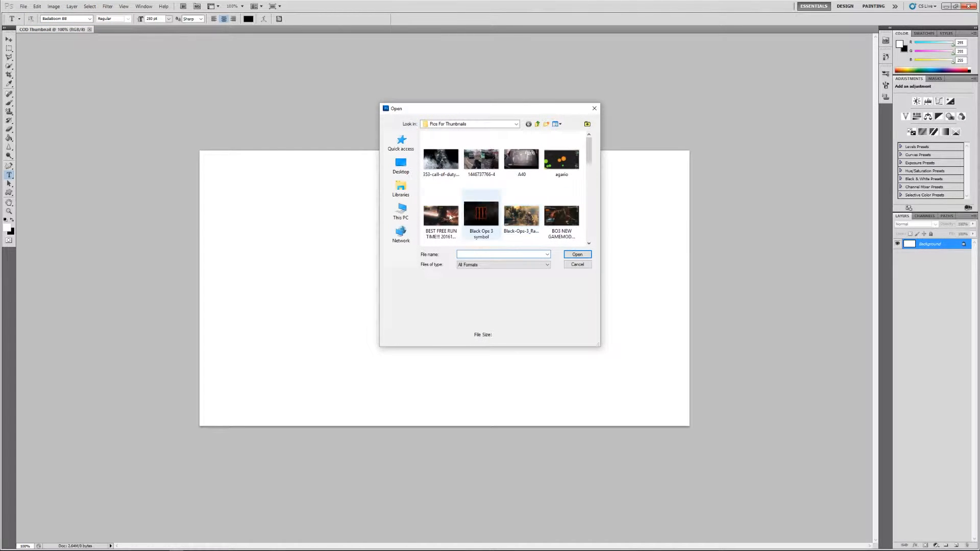
pyautogui.doubleClick(447, 168)
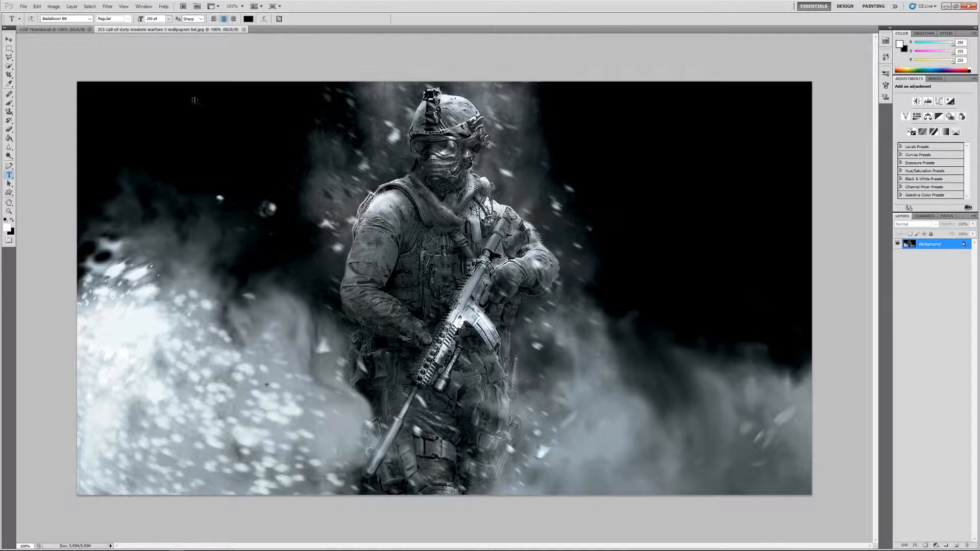
# Step: Resize the soldier wallpaper image to 1280 pixels wide and 720 pixels high
pyautogui.click(56, 6)
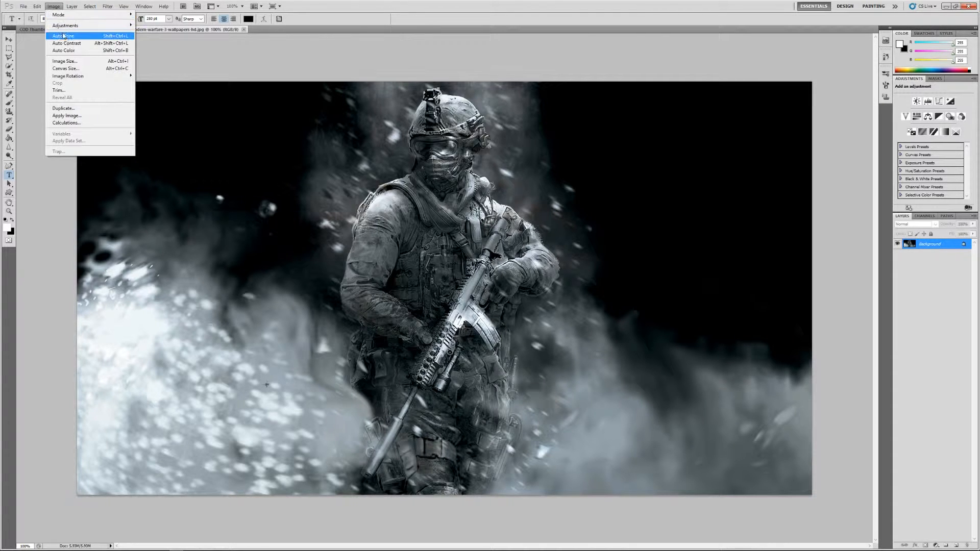
pyautogui.click(72, 61)
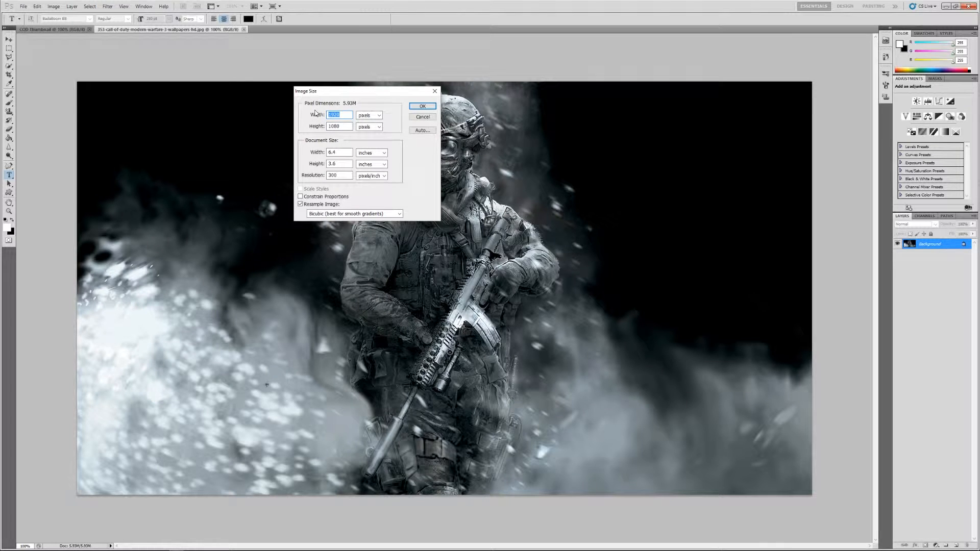
pyautogui.write('1280')
pyautogui.moveTo(349, 126); pyautogui.dragTo(288, 118)
pyautogui.write('720')
pyautogui.press('Return')
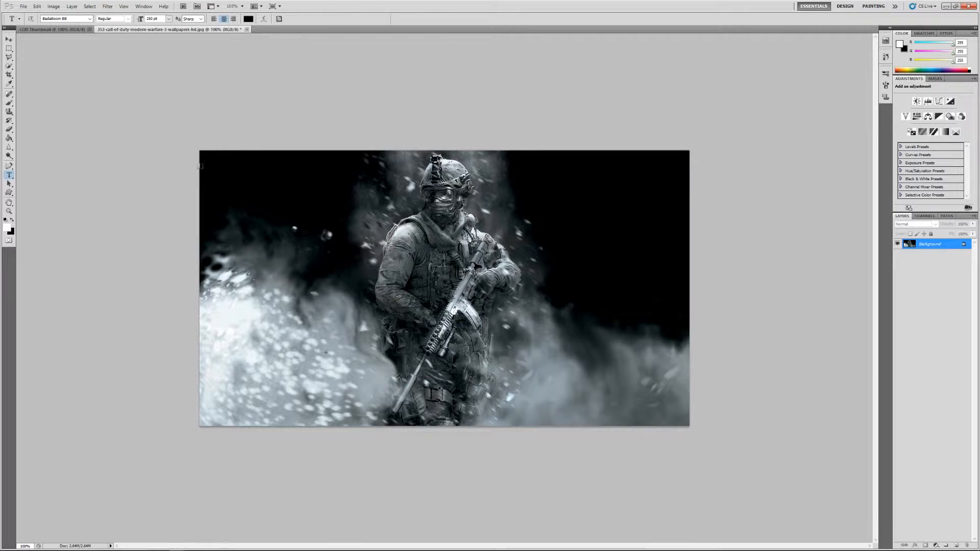
# Step: Place the resized soldier image into the COD Thumbnail document as a new layer that fills the canvas
pyautogui.click(8, 38)
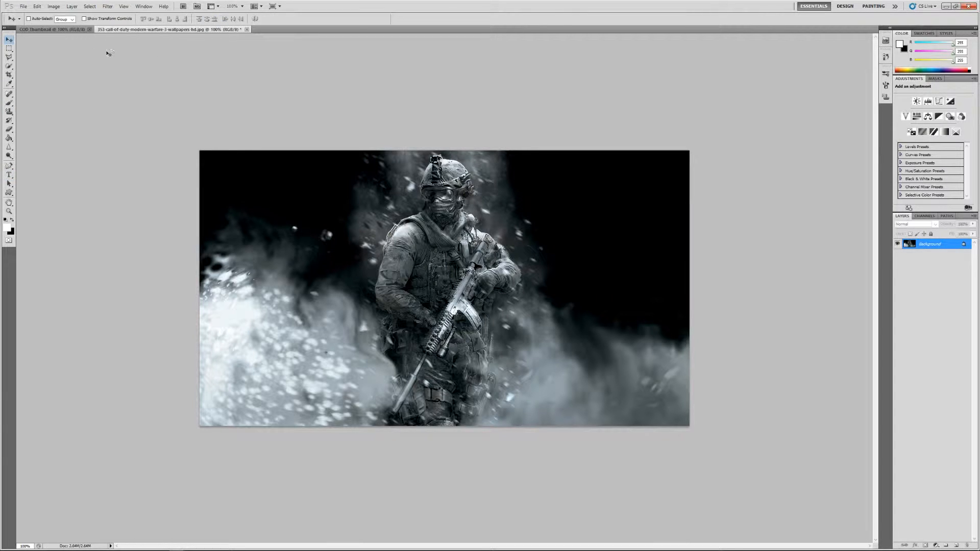
pyautogui.moveTo(462, 274); pyautogui.dragTo(291, 180)
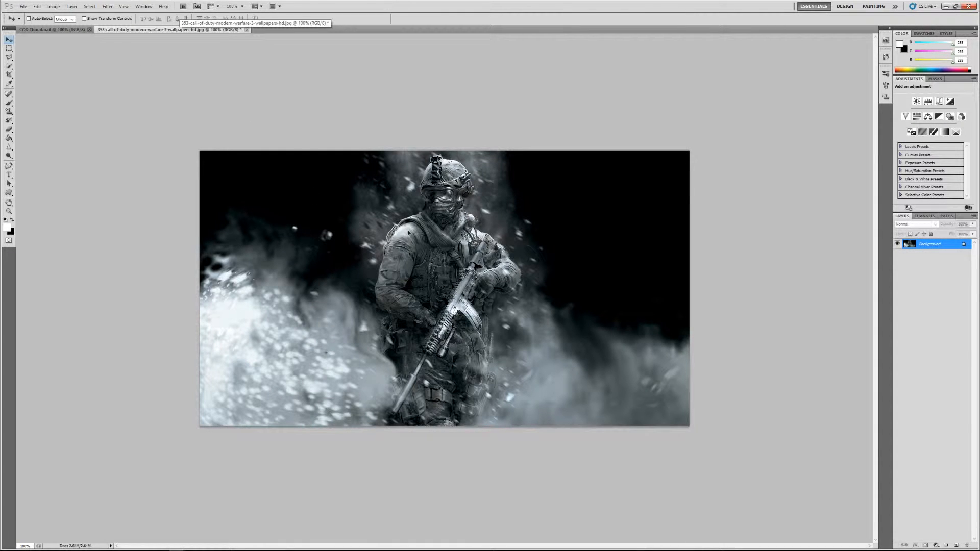
pyautogui.moveTo(45, 28); pyautogui.dragTo(460, 283)
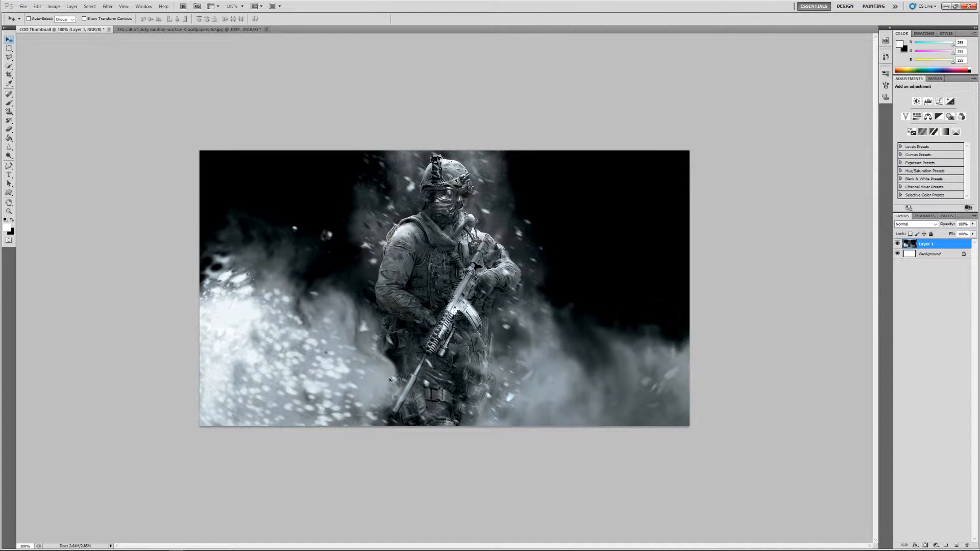
# Step: Add a Stroke effect to the soldier image layer with its position set to Inside
pyautogui.rightClick(948, 247)
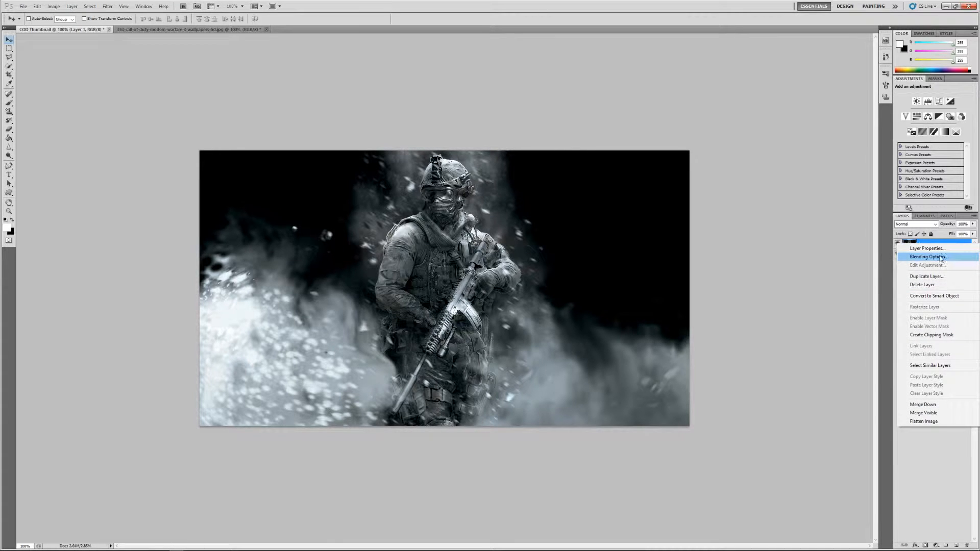
pyautogui.click(940, 258)
pyautogui.click(414, 435)
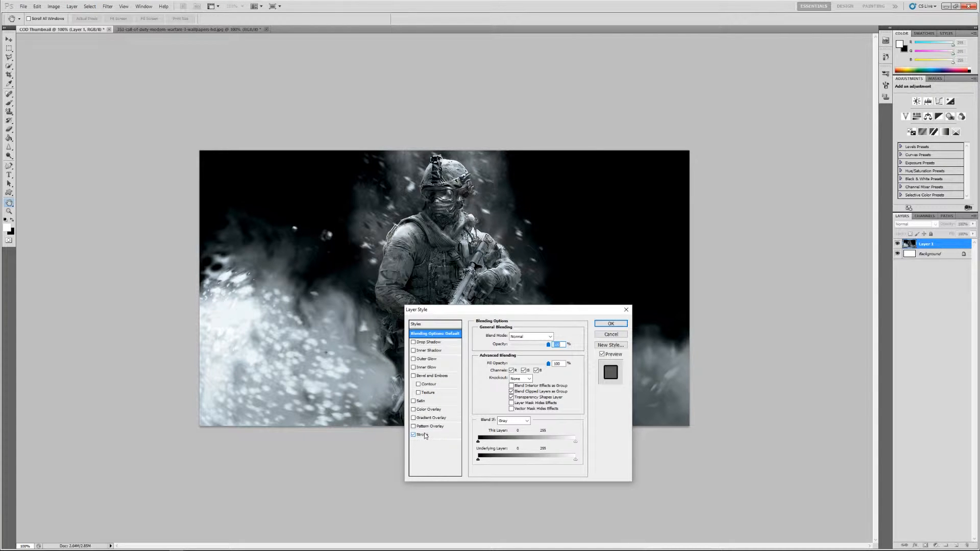
pyautogui.click(423, 435)
pyautogui.click(515, 344)
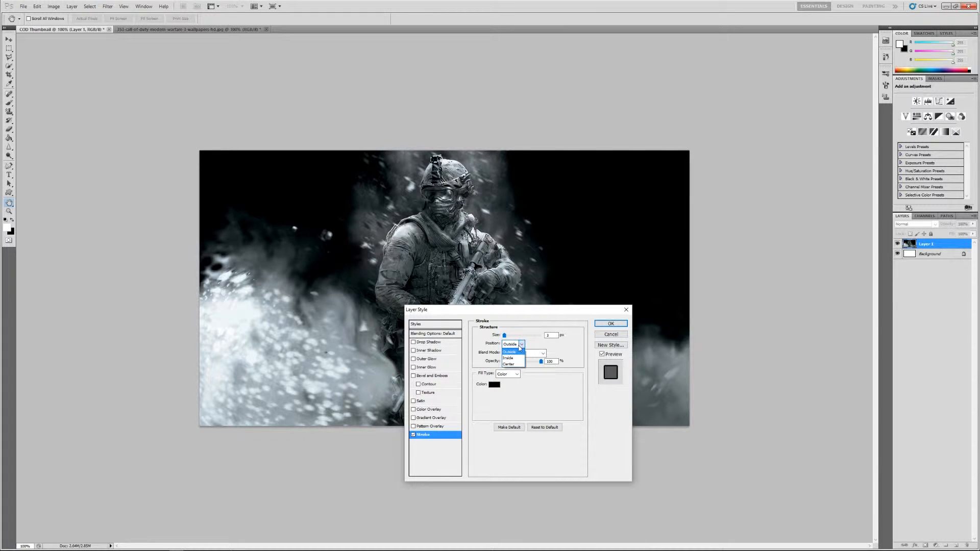
pyautogui.click(516, 358)
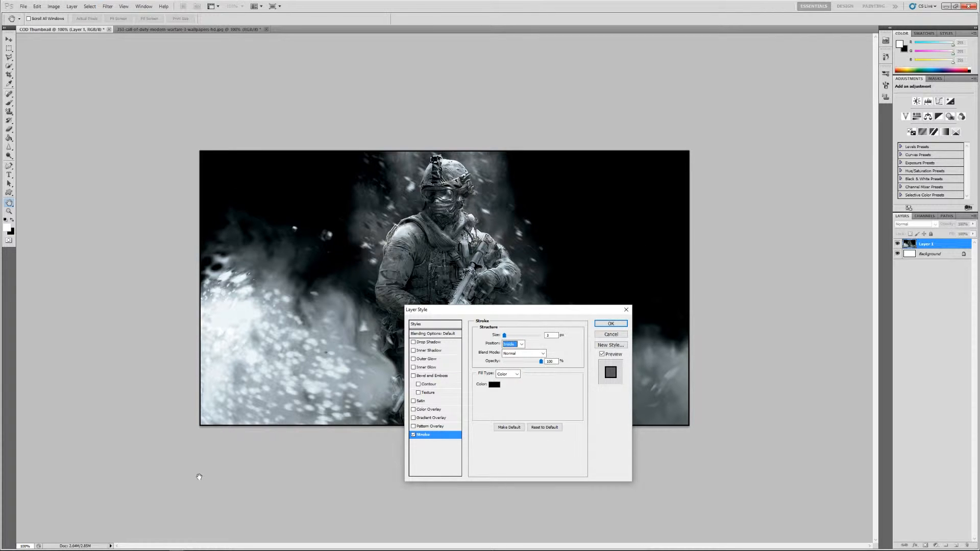
pyautogui.click(414, 434)
pyautogui.click(415, 435)
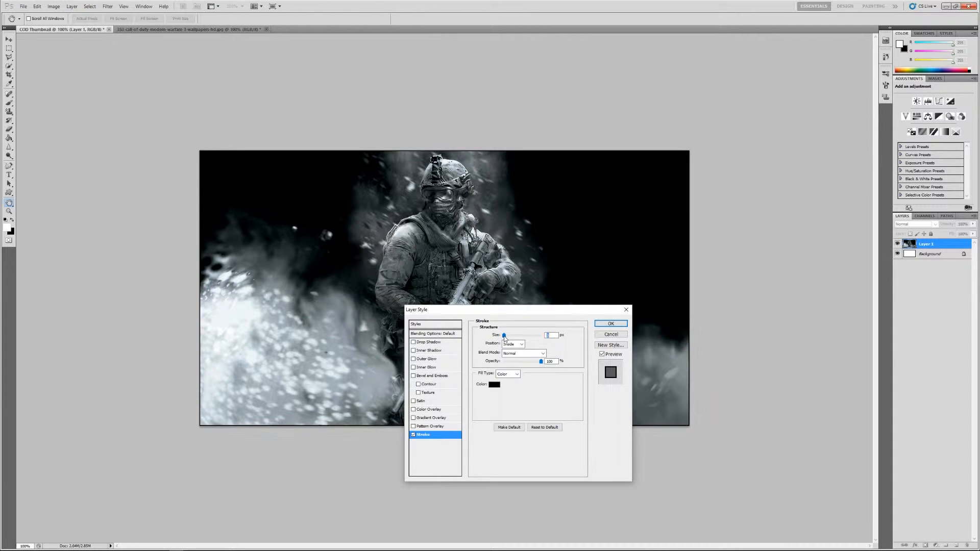
# Step: Set the stroke's size to 4 px
pyautogui.moveTo(503, 336); pyautogui.dragTo(504, 337)
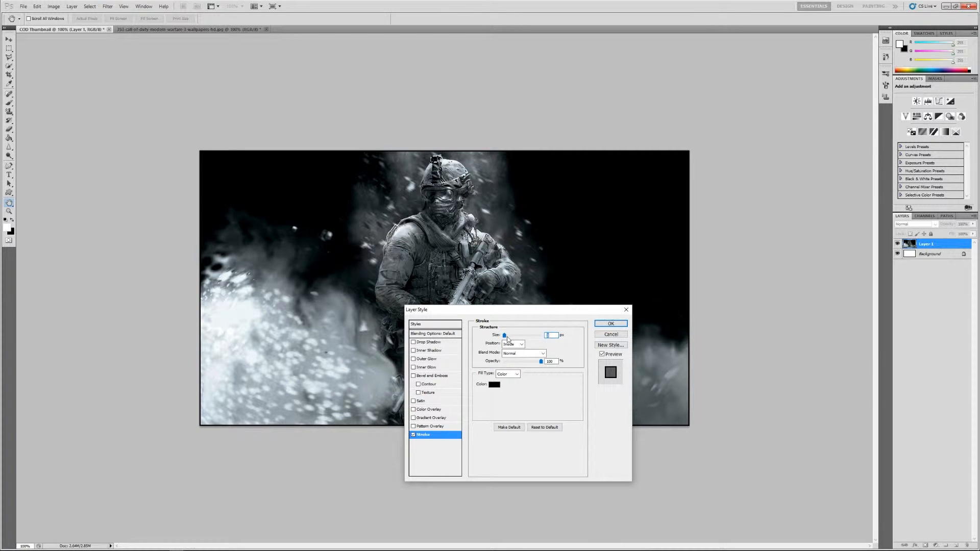
pyautogui.write('5')
pyautogui.press('BackSpace')
pyautogui.write('4')
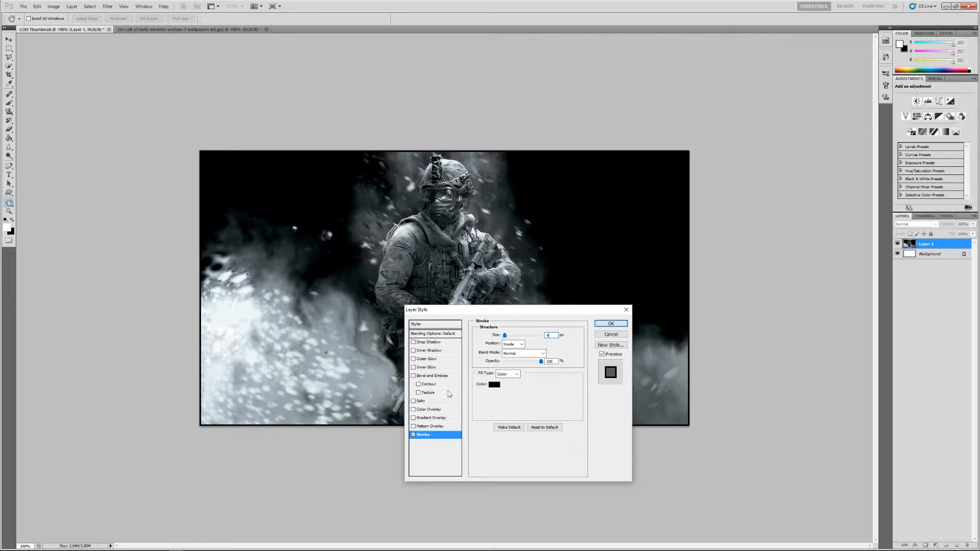
# Step: Add an Inner Glow effect to the soldier layer and choose the bright cyan colour 00fff0 for it
pyautogui.click(423, 368)
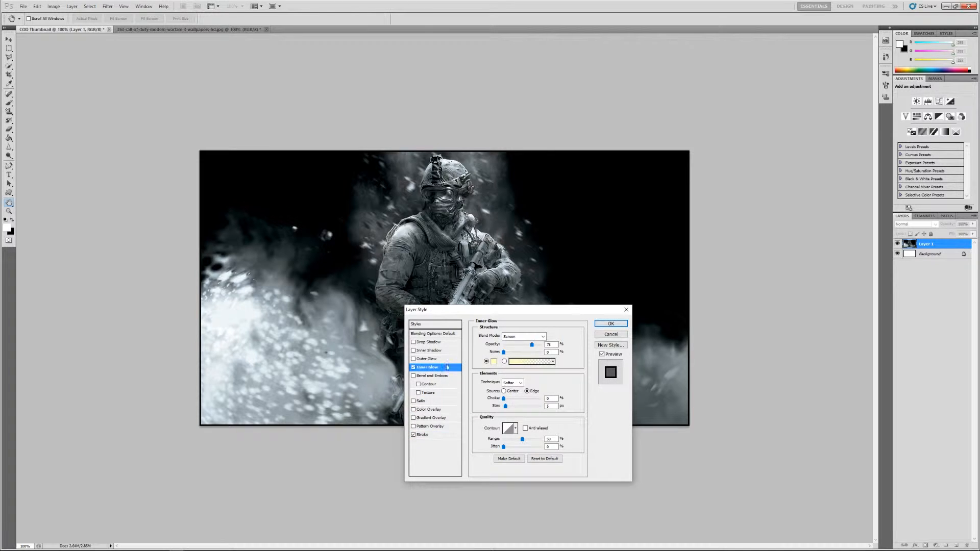
pyautogui.click(494, 362)
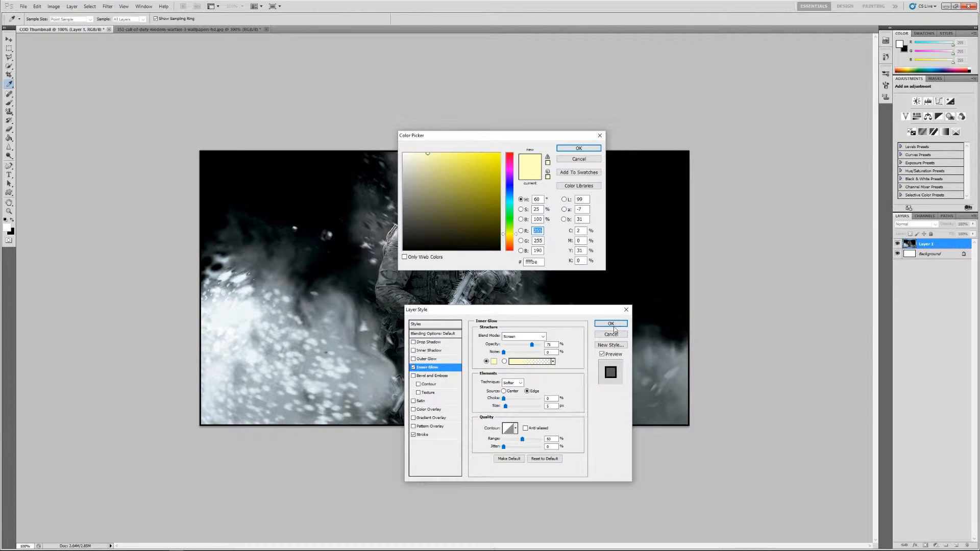
pyautogui.click(512, 203)
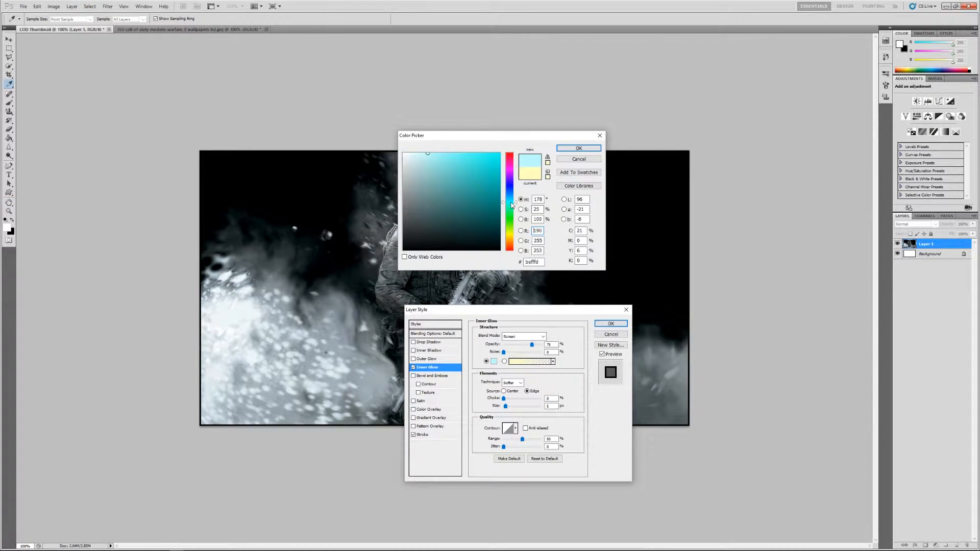
pyautogui.click(495, 157)
pyautogui.moveTo(494, 181); pyautogui.dragTo(500, 167)
pyautogui.moveTo(510, 203); pyautogui.dragTo(511, 206)
pyautogui.moveTo(498, 160)
pyautogui.mouseDown()
pyautogui.moveTo(500, 149)
pyautogui.moveTo(505, 179)
pyautogui.moveTo(509, 169)
pyautogui.moveTo(477, 174)
pyautogui.moveTo(470, 164)
pyautogui.moveTo(484, 167)
pyautogui.mouseUp()
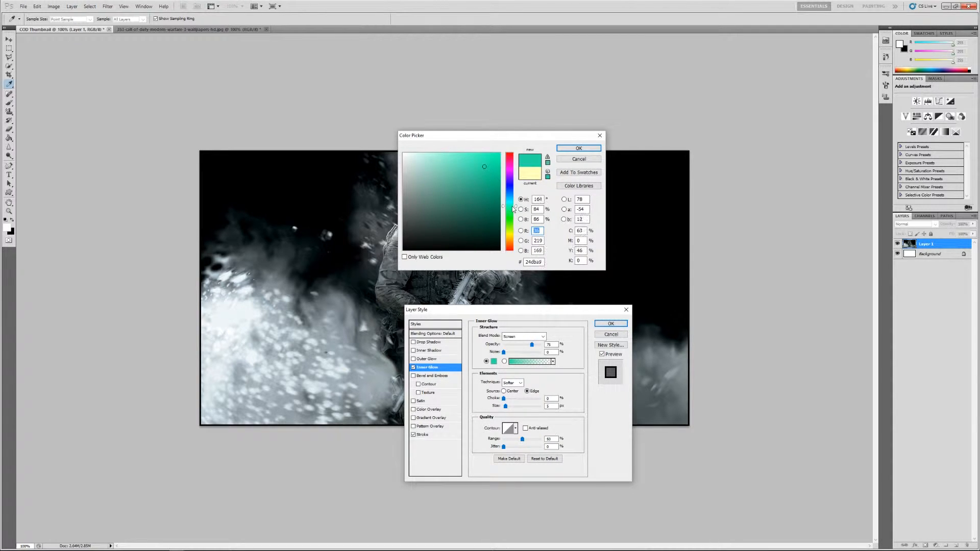
pyautogui.moveTo(511, 218); pyautogui.dragTo(508, 203)
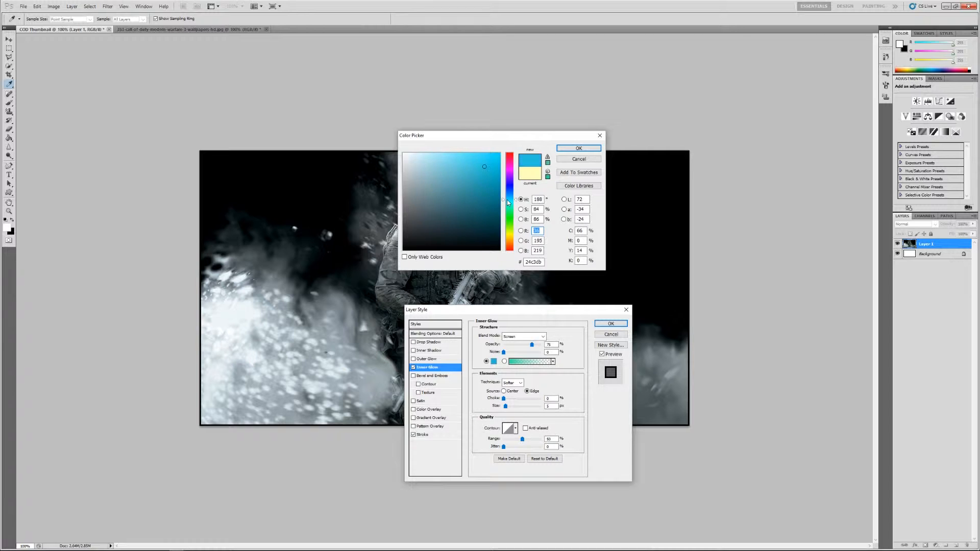
pyautogui.moveTo(491, 159); pyautogui.dragTo(501, 152)
pyautogui.moveTo(508, 199); pyautogui.dragTo(508, 206)
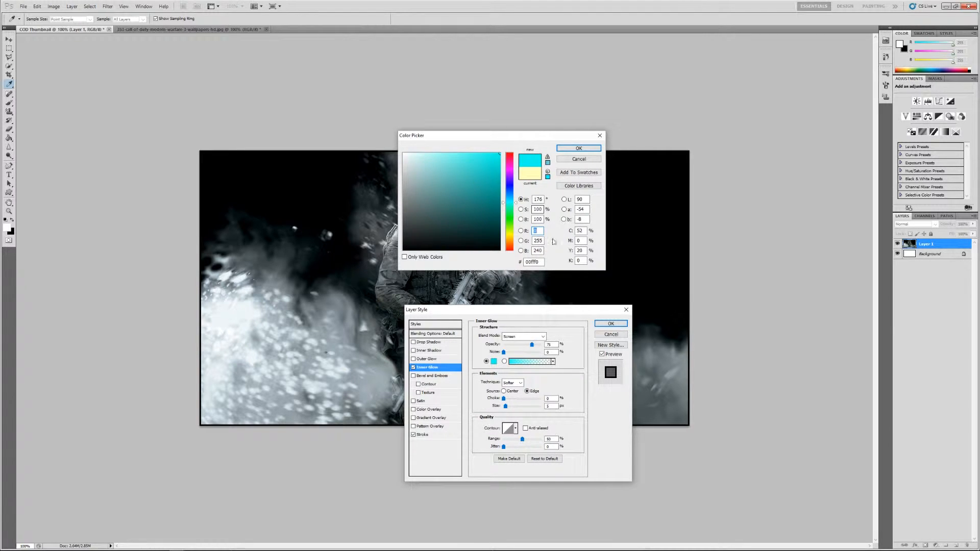
# Step: Copy the glow colour's hex code and accept the colour
pyautogui.click(523, 262)
pyautogui.rightClick(532, 261)
pyautogui.click(561, 288)
pyautogui.click(578, 148)
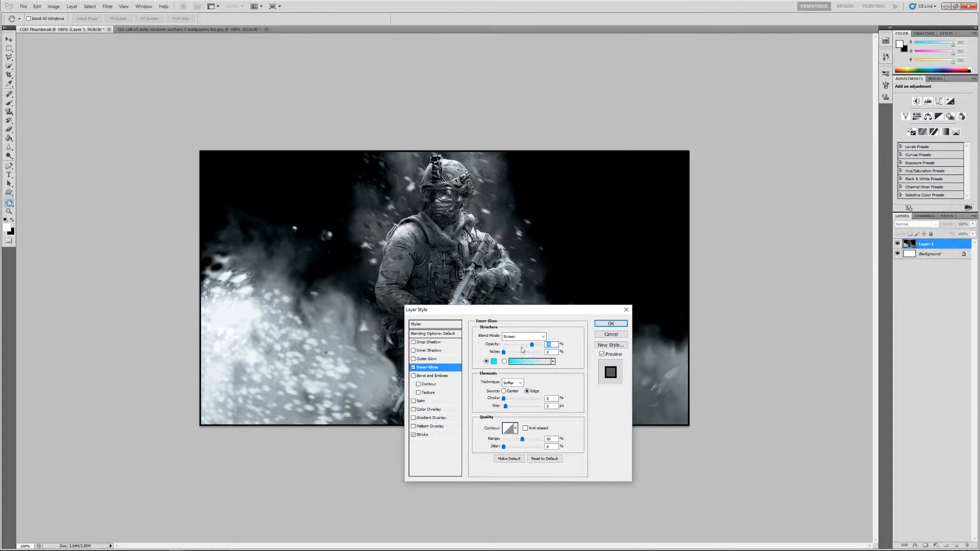
# Step: Set the Inner Glow's blend mode to Overlay and increase its size to roughly half of the range
pyautogui.click(536, 337)
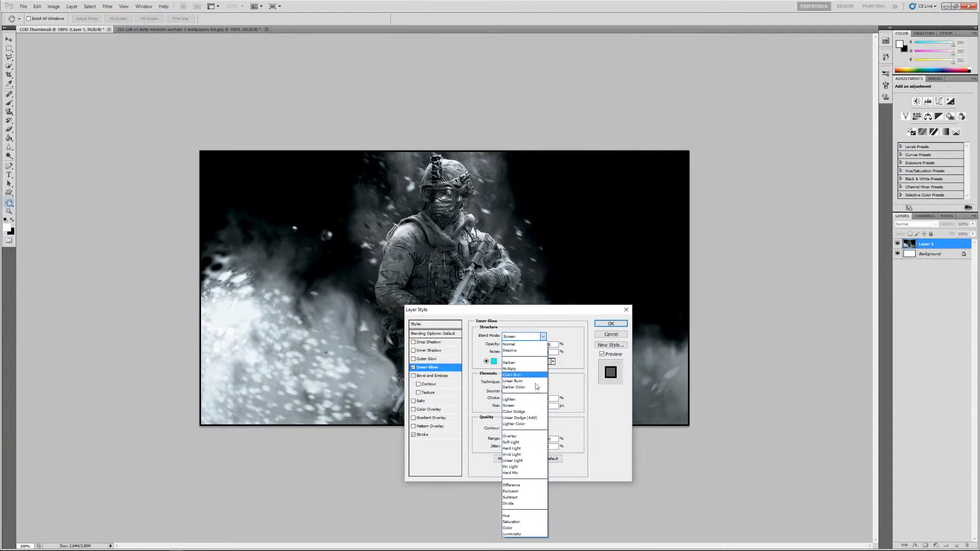
pyautogui.click(531, 436)
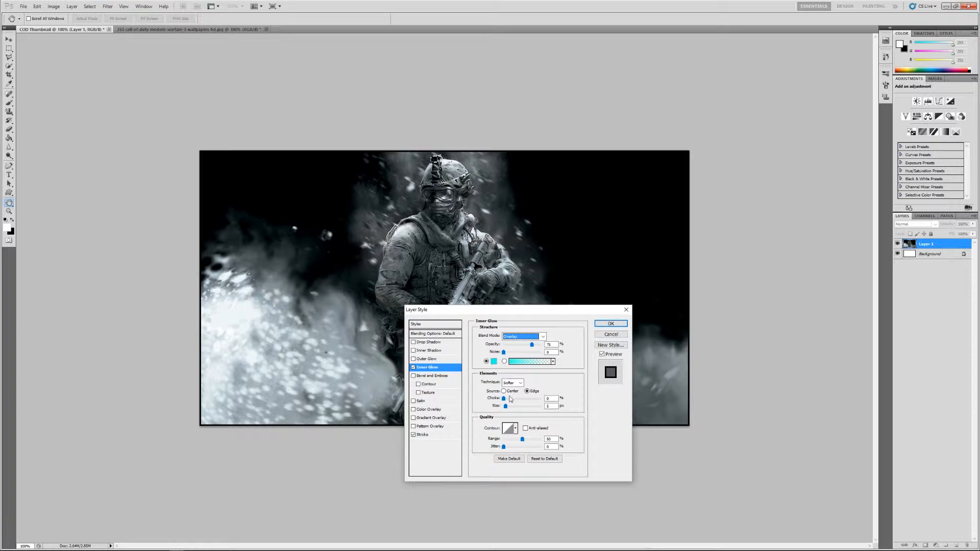
pyautogui.moveTo(505, 406); pyautogui.dragTo(525, 410)
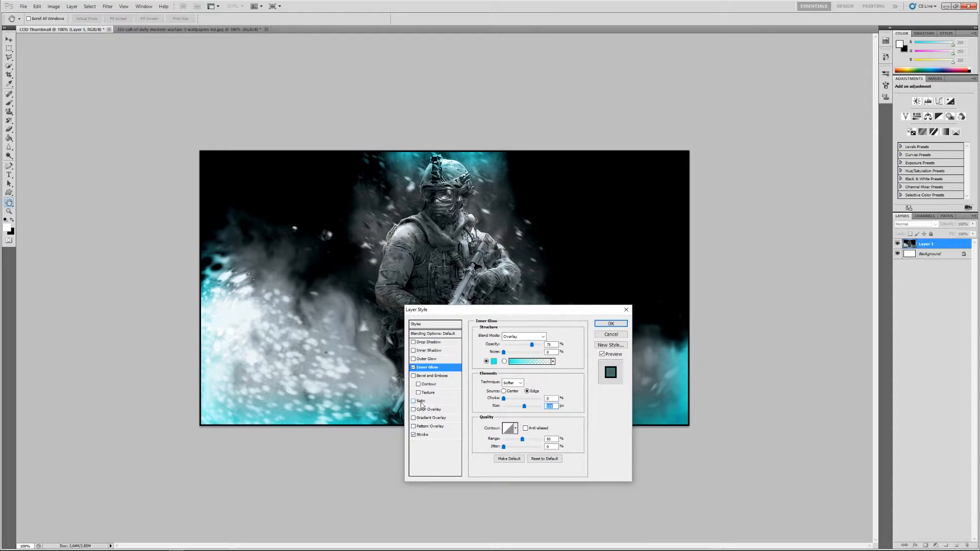
# Step: Add a Satin effect to the soldier layer with Overlay blending and the copied cyan colour 00fff0
pyautogui.click(434, 402)
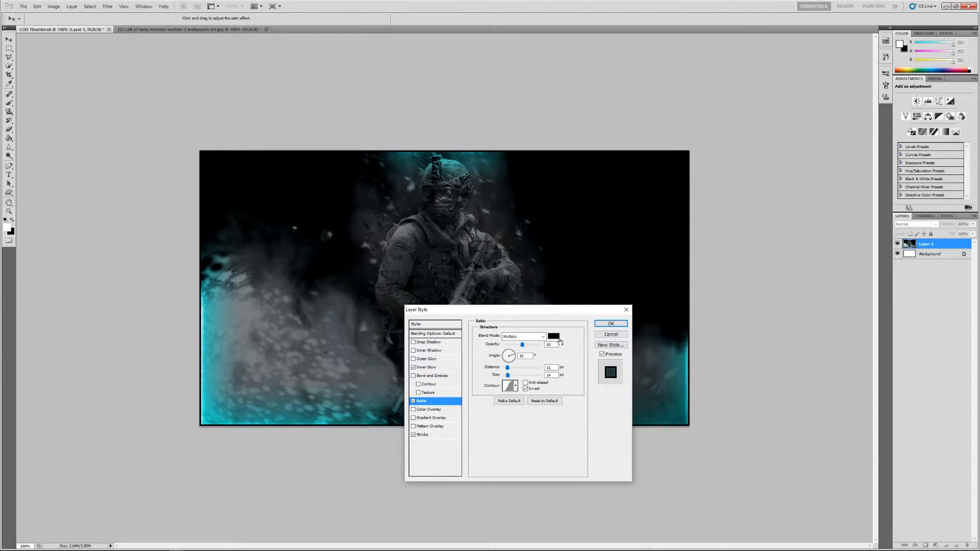
pyautogui.click(543, 336)
pyautogui.click(523, 436)
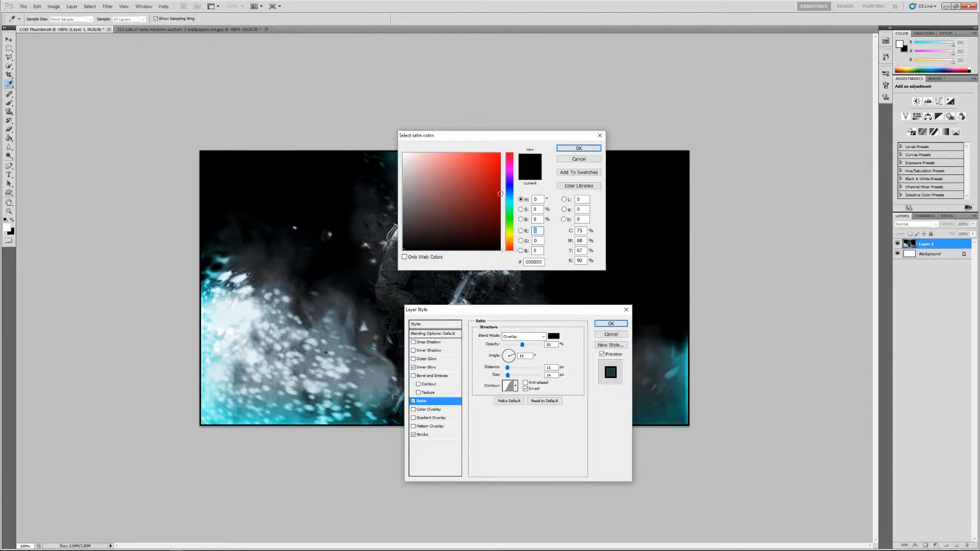
pyautogui.doubleClick(534, 261)
pyautogui.rightClick(534, 261)
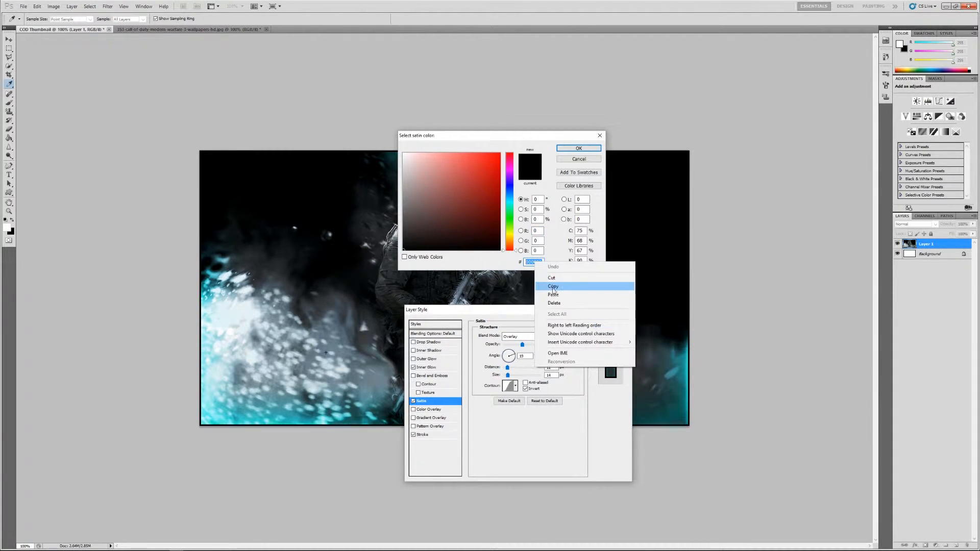
pyautogui.click(556, 295)
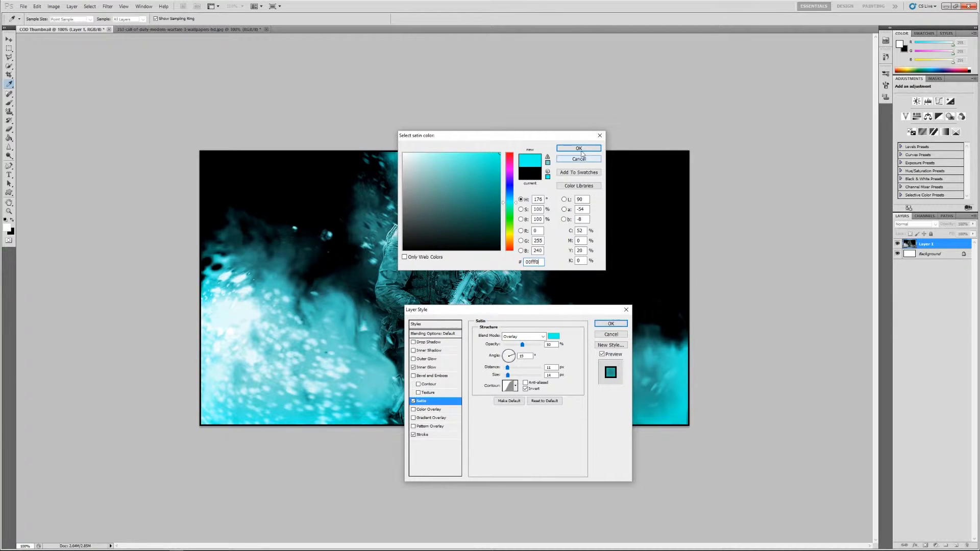
pyautogui.click(578, 148)
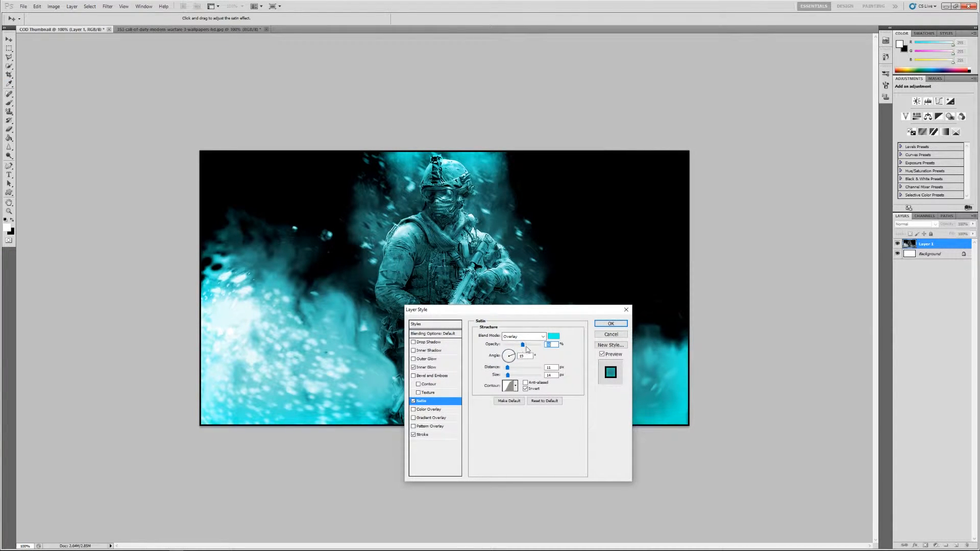
# Step: Reduce the Satin opacity to a low value near the start of its range and apply the layer style
pyautogui.moveTo(522, 348); pyautogui.dragTo(632, 338)
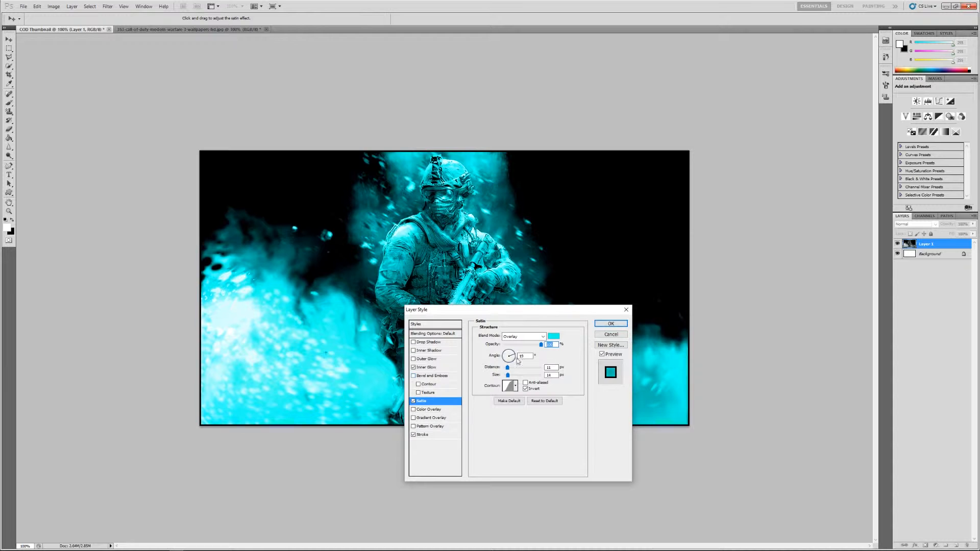
pyautogui.moveTo(541, 345); pyautogui.dragTo(509, 348)
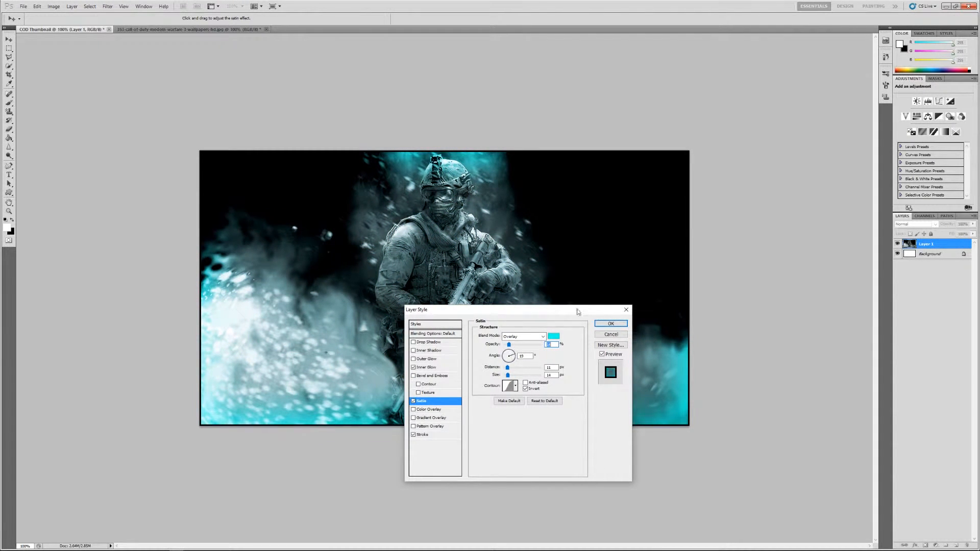
pyautogui.click(617, 323)
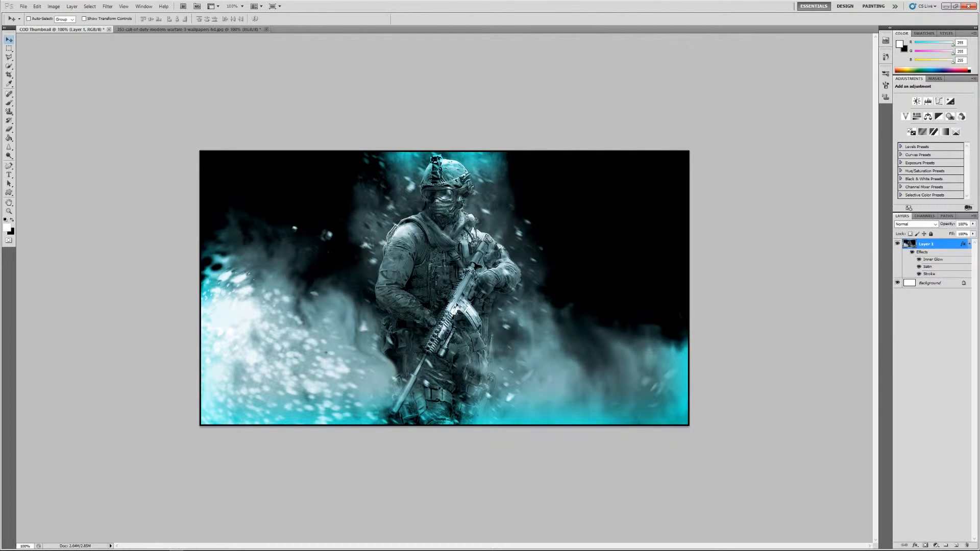
# Step: Open the Vesper_BO3 image and place its gun in the lower-right corner of the COD Thumbnail artwork
pyautogui.click(28, 8)
pyautogui.click(34, 22)
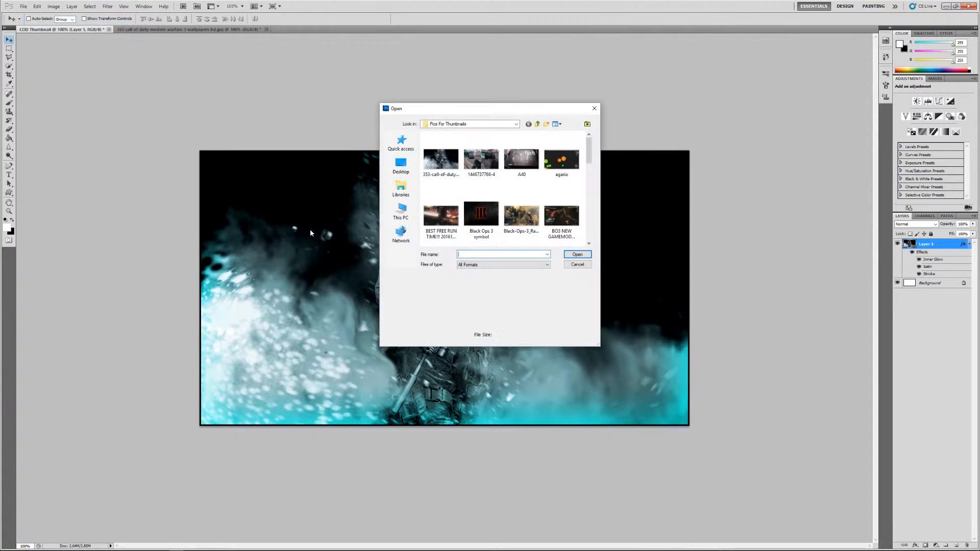
pyautogui.scroll(-5, 561, 219)
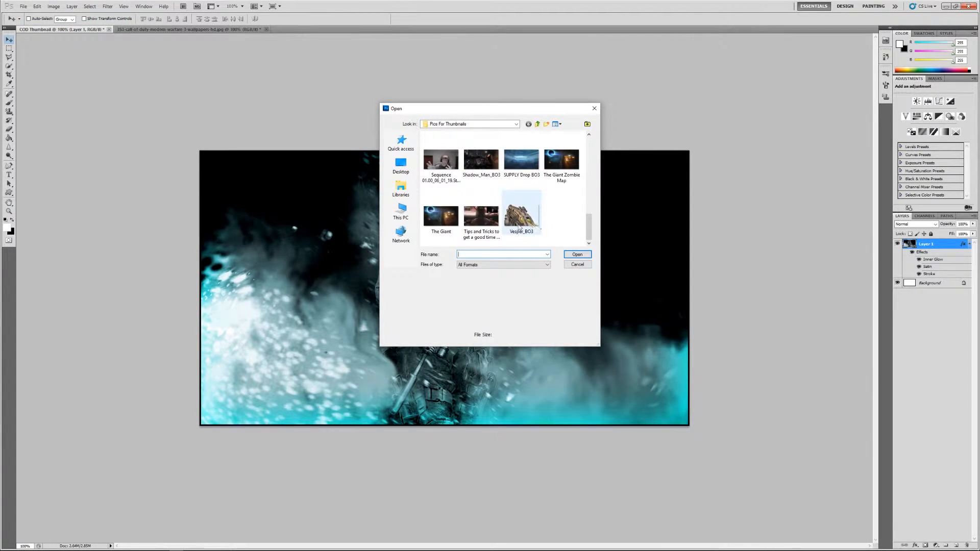
pyautogui.click(527, 225)
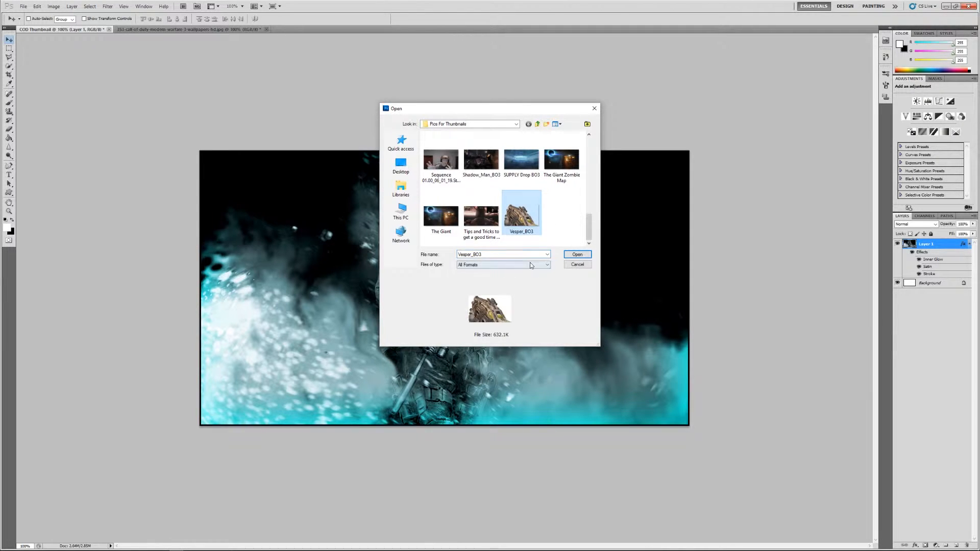
pyautogui.click(581, 255)
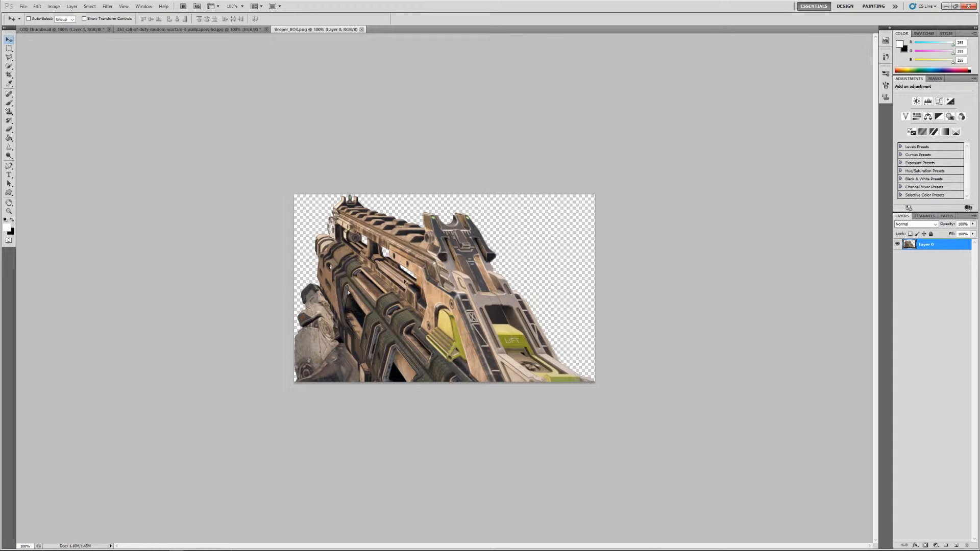
pyautogui.moveTo(434, 326); pyautogui.dragTo(205, 194)
pyautogui.moveTo(571, 372); pyautogui.dragTo(625, 424)
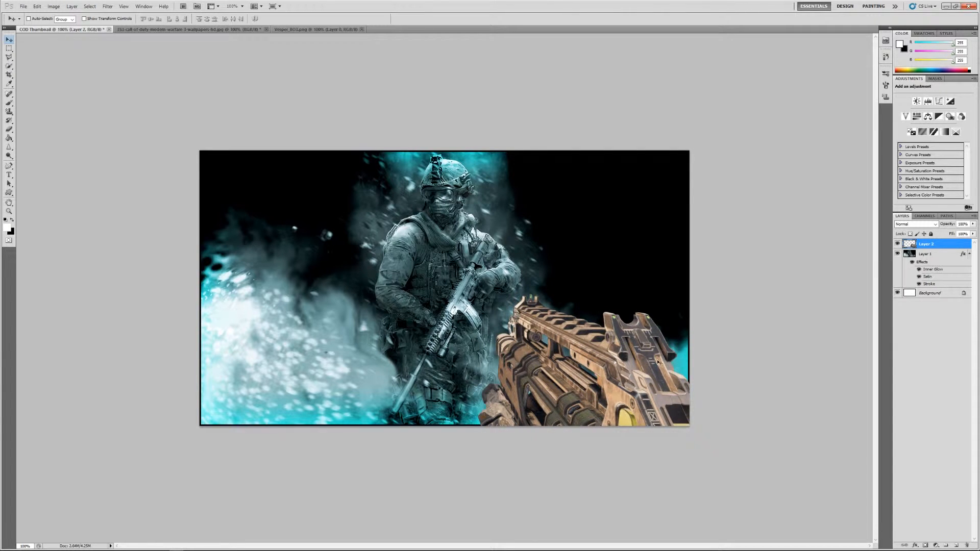
# Step: Add an Inner Shadow effect to the gun layer, give it the copied cyan colour 00fff0 and apply it
pyautogui.rightClick(934, 242)
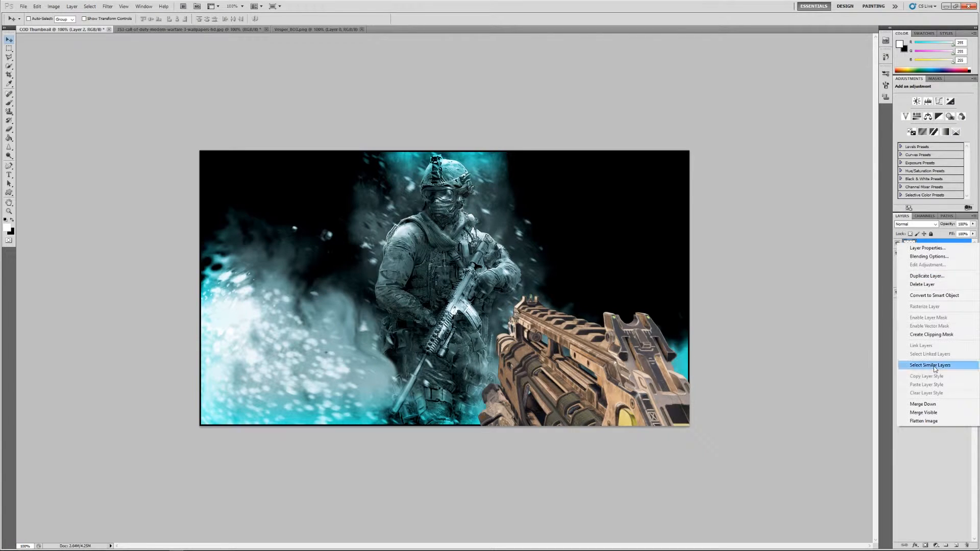
pyautogui.click(925, 257)
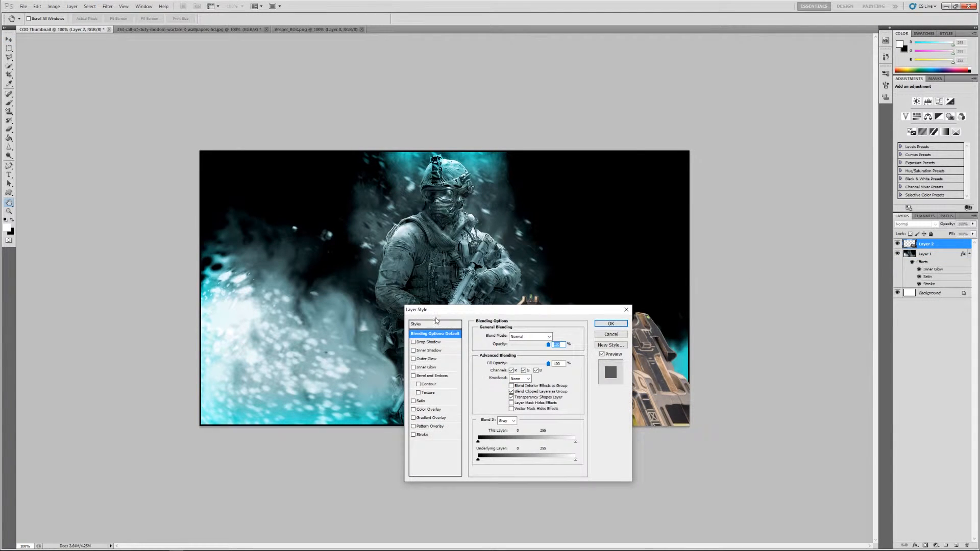
pyautogui.click(428, 352)
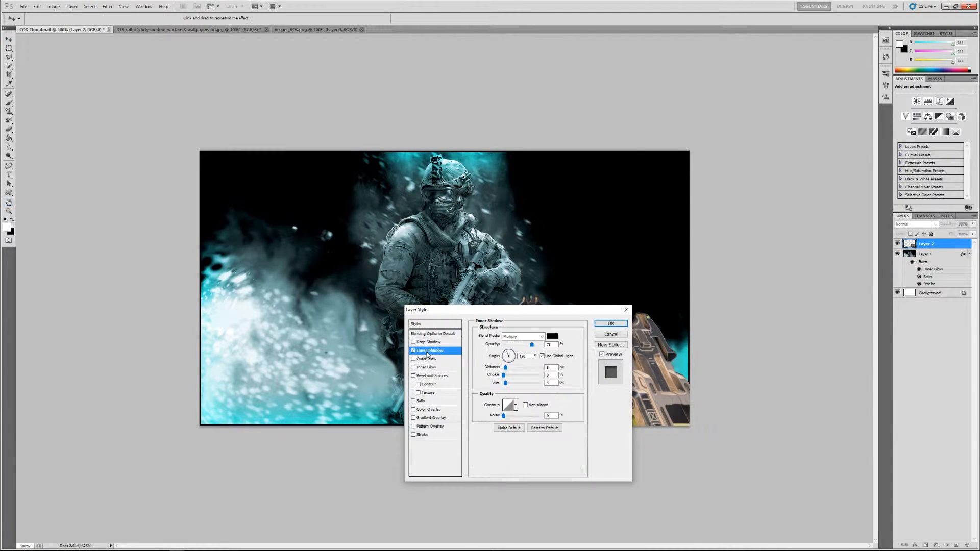
pyautogui.click(553, 336)
pyautogui.moveTo(537, 261); pyautogui.dragTo(507, 262)
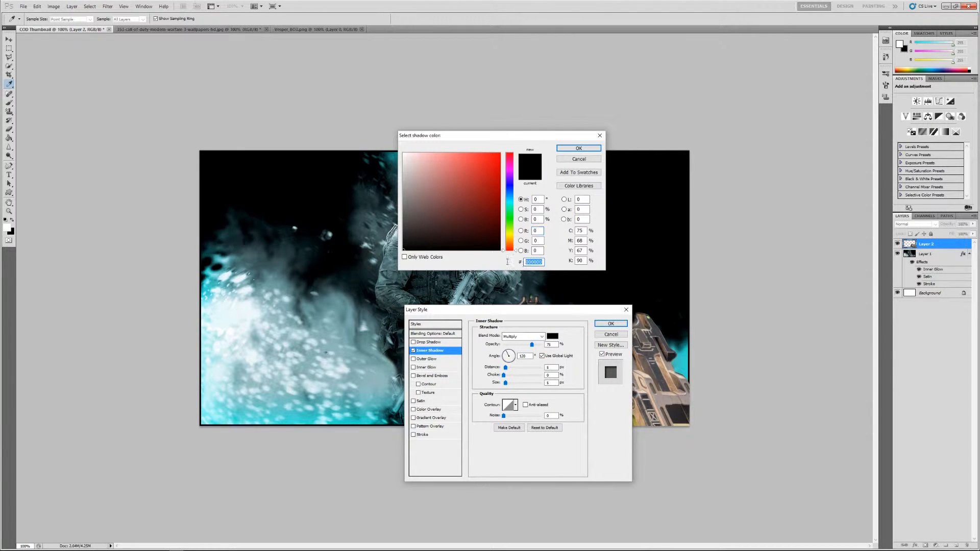
pyautogui.rightClick(528, 263)
pyautogui.click(555, 303)
pyautogui.rightClick(534, 263)
pyautogui.click(553, 296)
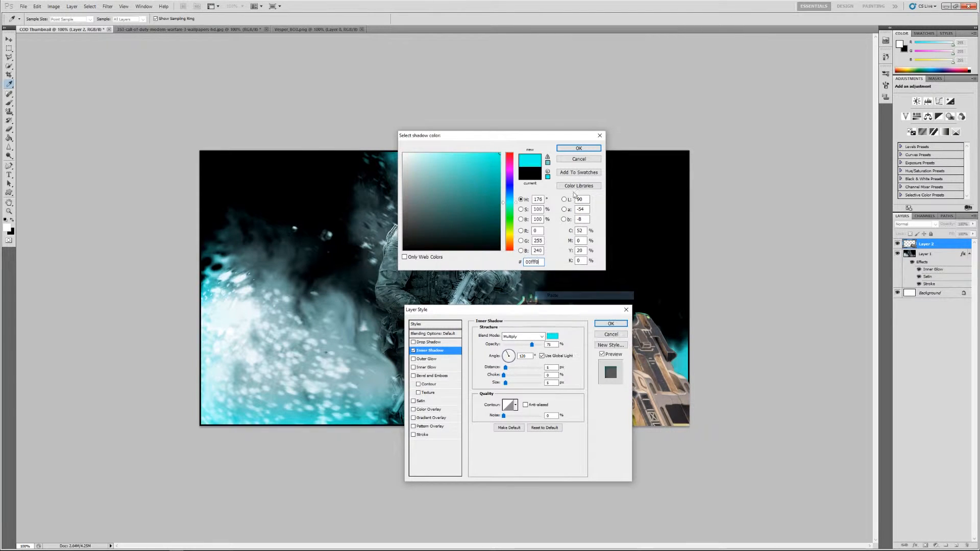
pyautogui.click(579, 148)
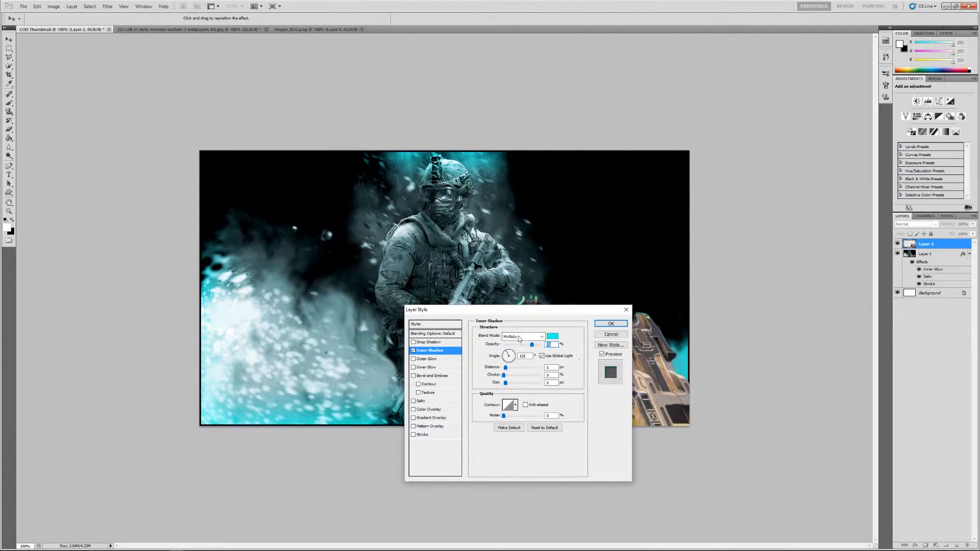
pyautogui.moveTo(534, 347); pyautogui.dragTo(537, 347)
pyautogui.press('Return')
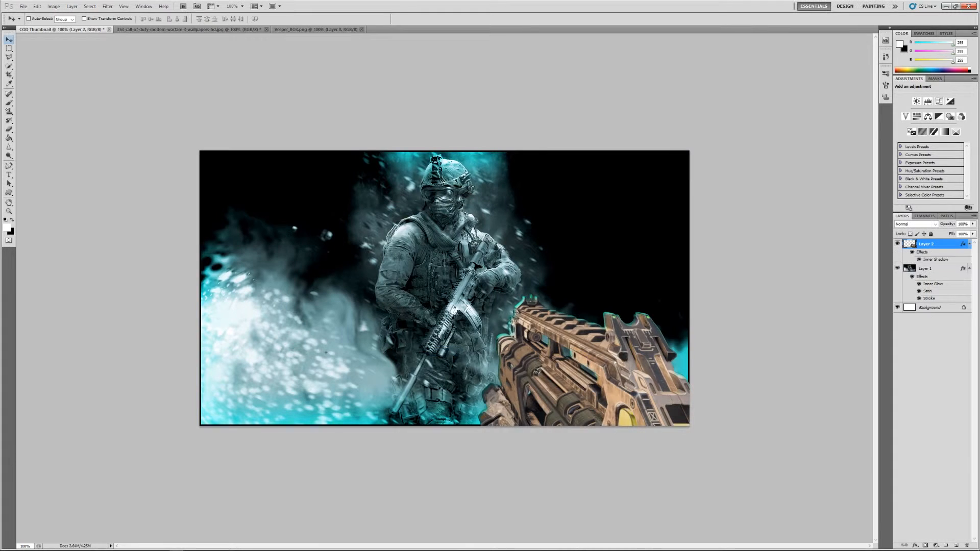
# Step: Add an Outer Glow effect to the gun layer and set its colour to the copied cyan 00fff0
pyautogui.rightClick(944, 246)
pyautogui.click(924, 256)
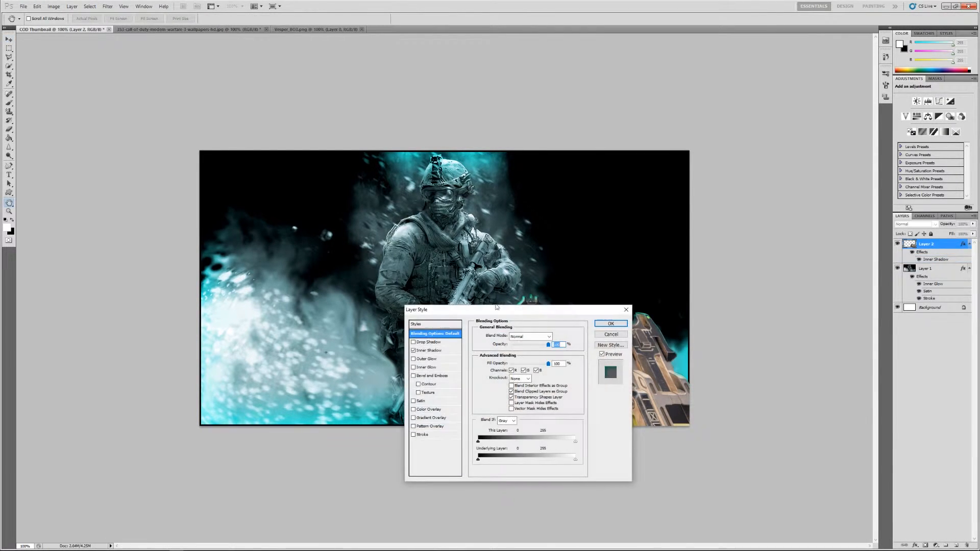
pyautogui.click(415, 359)
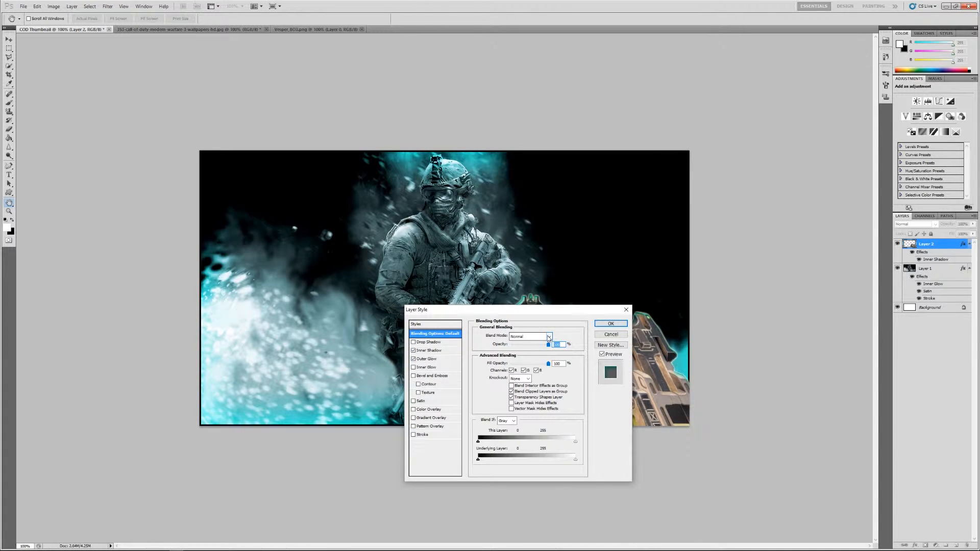
pyautogui.click(431, 360)
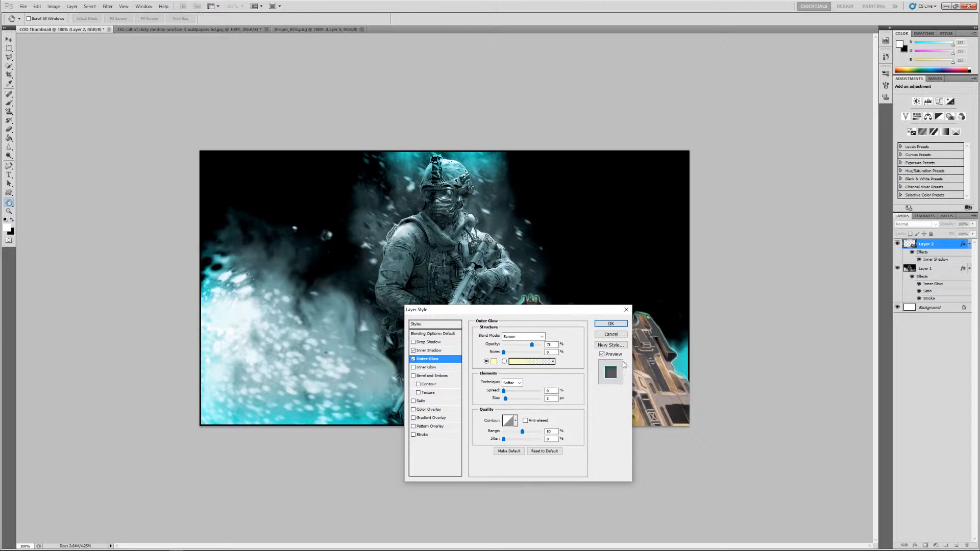
pyautogui.click(494, 362)
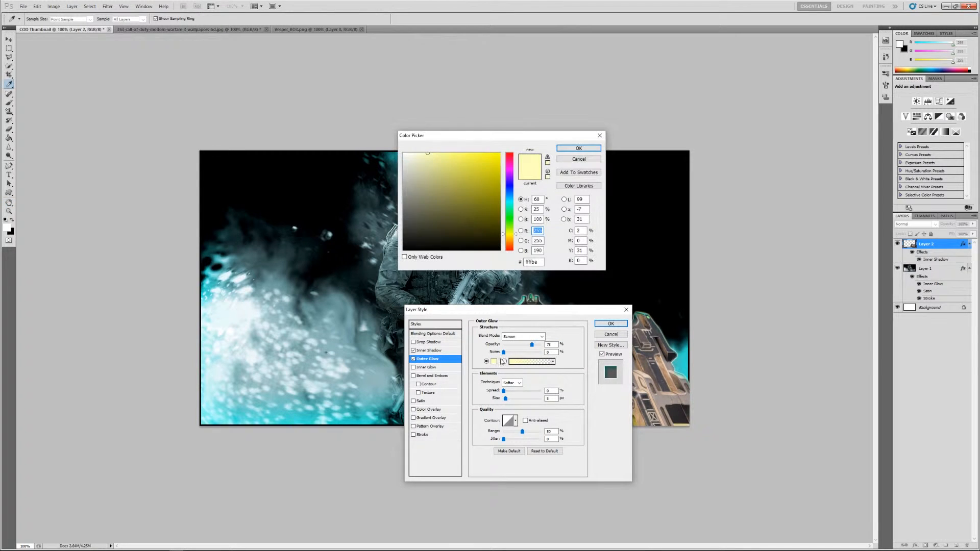
pyautogui.click(532, 262)
pyautogui.rightClick(532, 261)
pyautogui.click(559, 293)
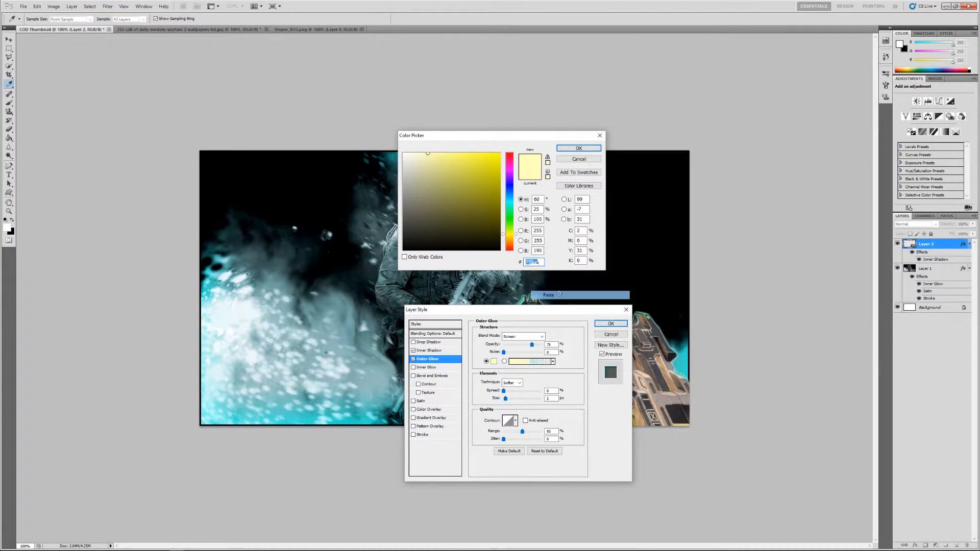
pyautogui.click(579, 148)
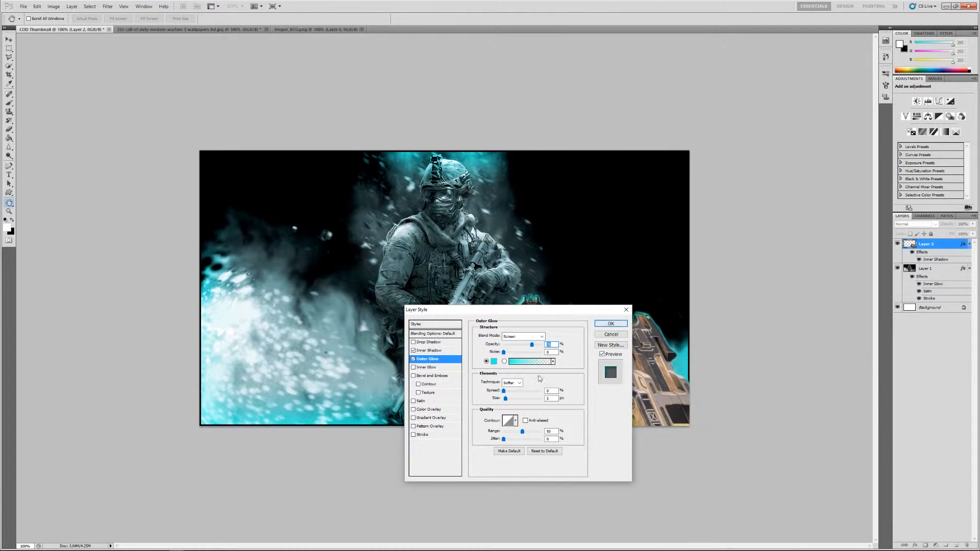
# Step: Increase the Outer Glow's size slightly to widen the halo around the gun and apply the layer style
pyautogui.click(507, 398)
pyautogui.moveTo(508, 400); pyautogui.dragTo(509, 400)
pyautogui.click(627, 326)
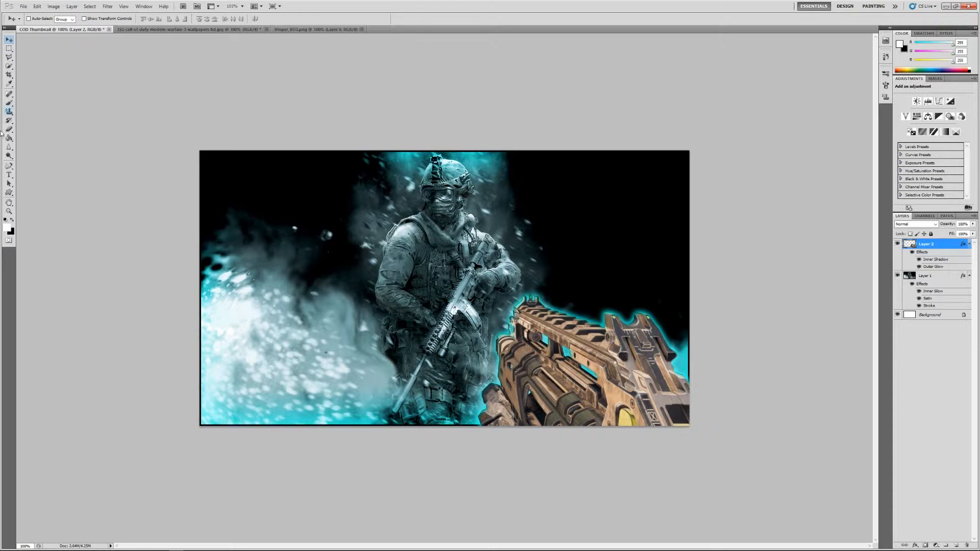
# Step: Activate the Type tool and examine the font samples for the title text, keeping BadaBoom BB
pyautogui.click(10, 175)
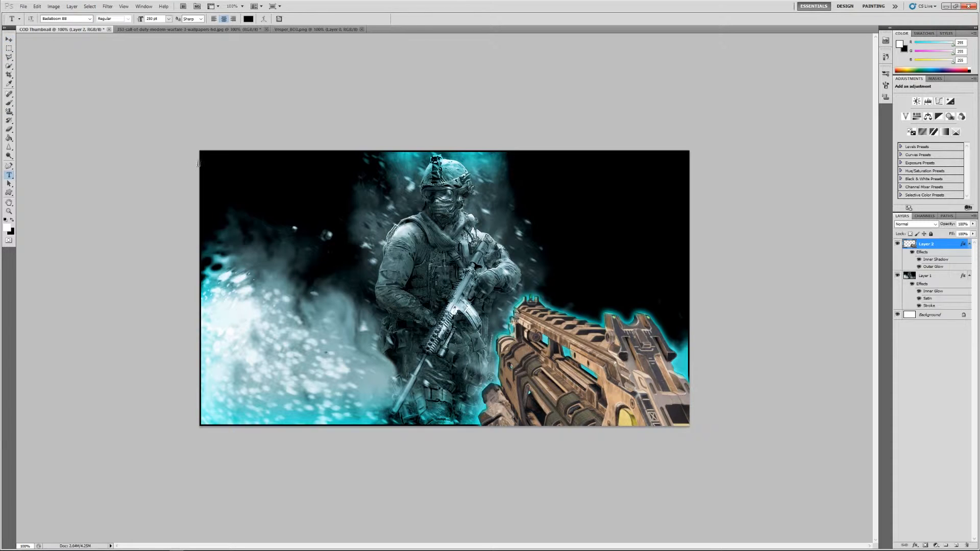
pyautogui.click(89, 20)
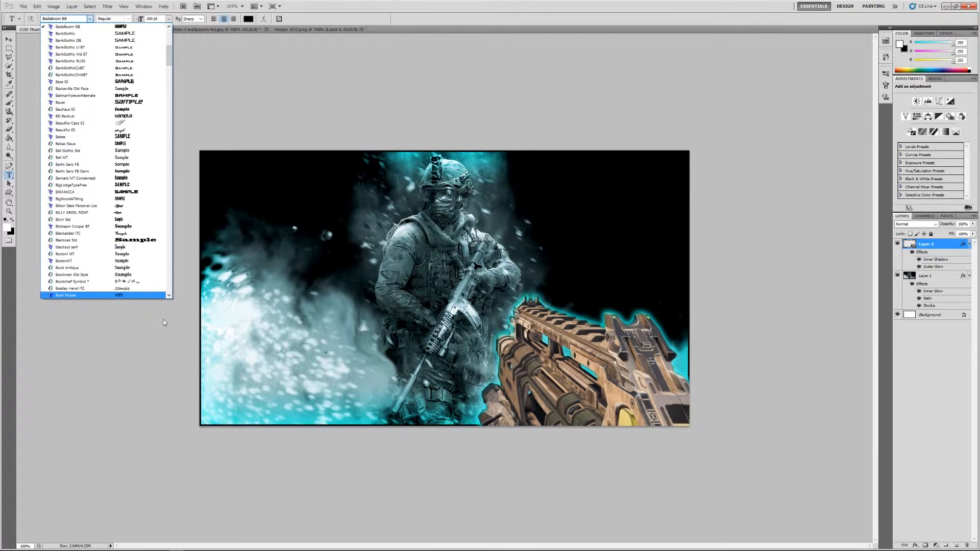
pyautogui.scroll(7, 125, 120)
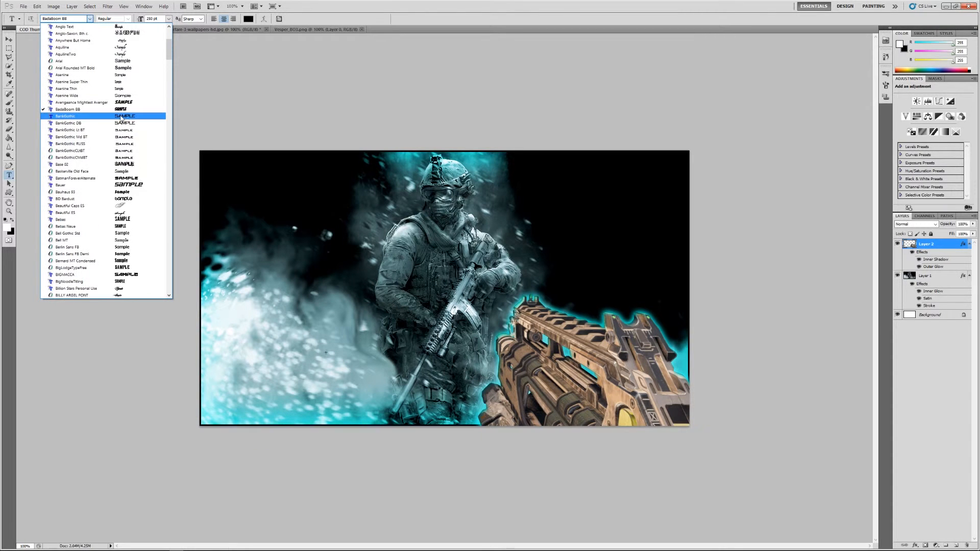
pyautogui.scroll(-3, 125, 118)
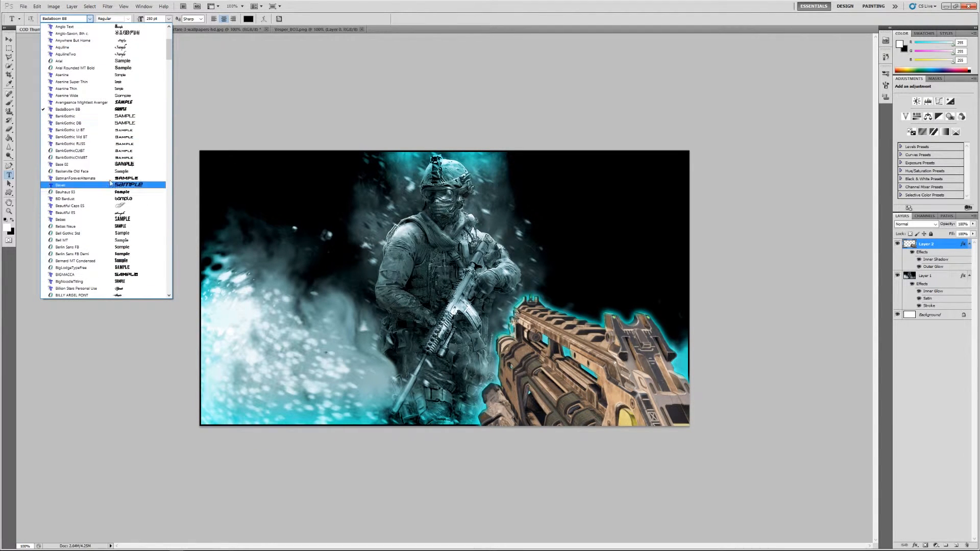
pyautogui.scroll(-1, 121, 220)
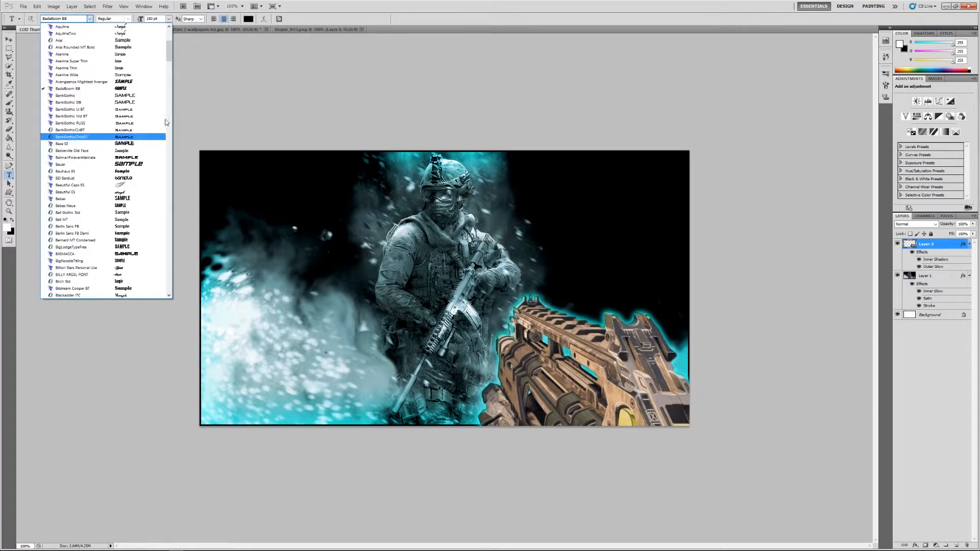
pyautogui.scroll(7, 128, 153)
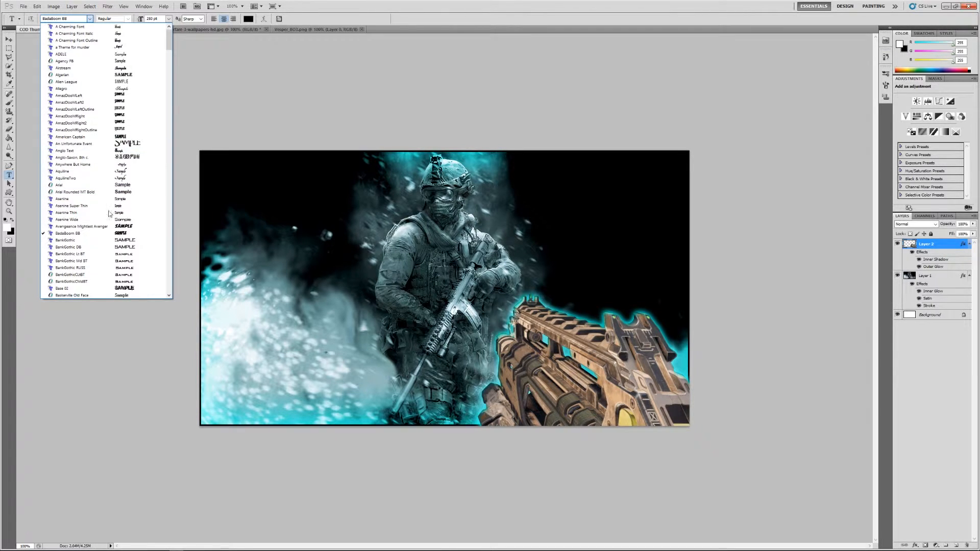
pyautogui.scroll(-1, 124, 256)
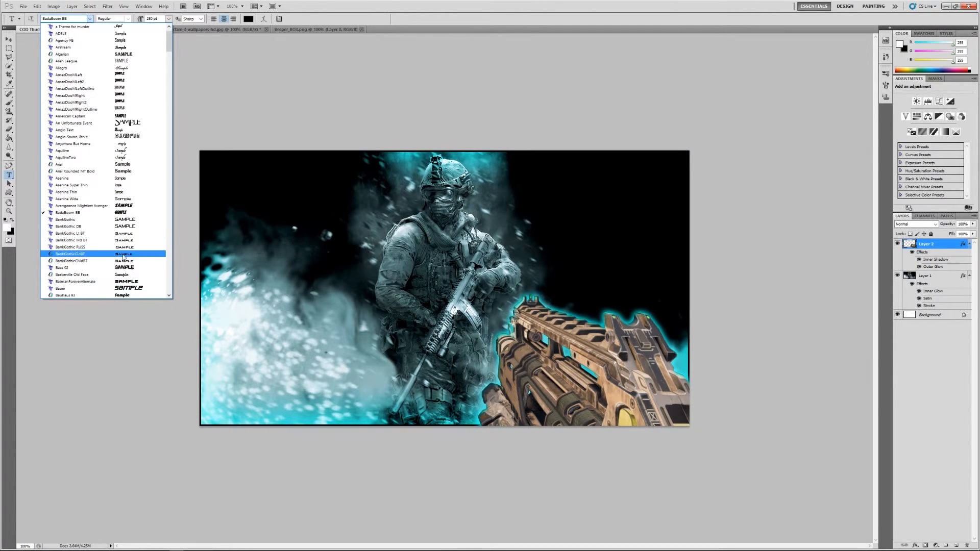
pyautogui.scroll(-1, 124, 256)
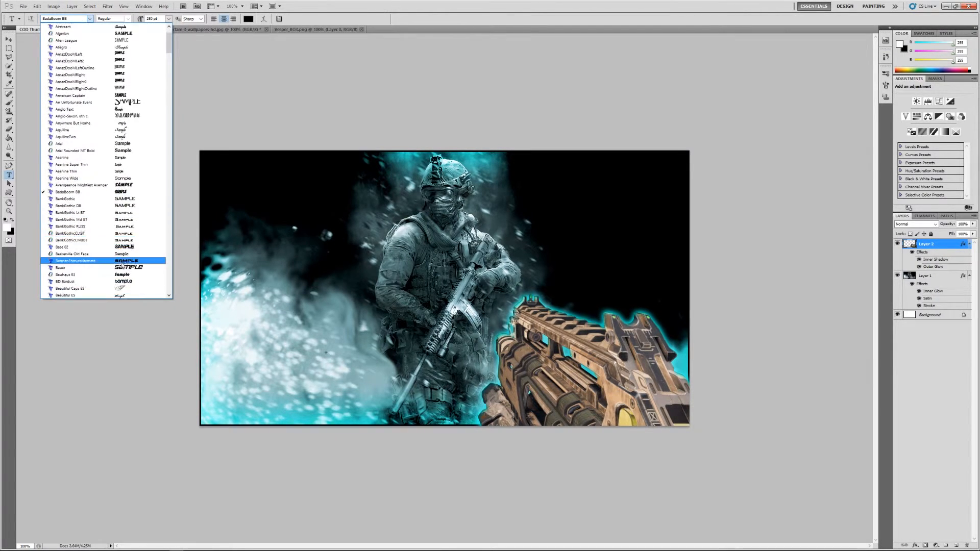
pyautogui.click(118, 324)
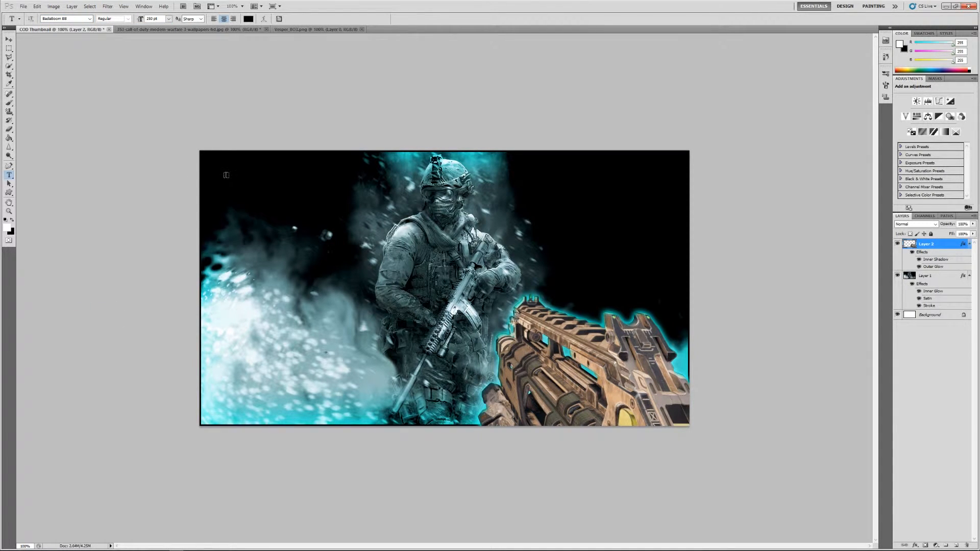
# Step: Add the title text NUCLEAR in BadaBoom BB and position it across the upper-left part of the artwork
pyautogui.click(249, 195)
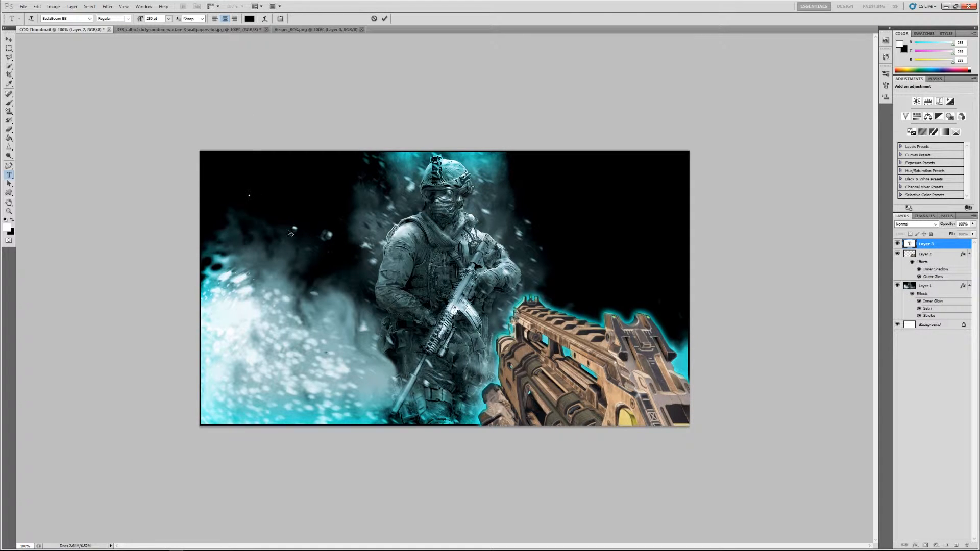
pyautogui.write('C')
pyautogui.write('O')
pyautogui.write('D WAR')
pyautogui.moveTo(332, 233); pyautogui.dragTo(443, 275)
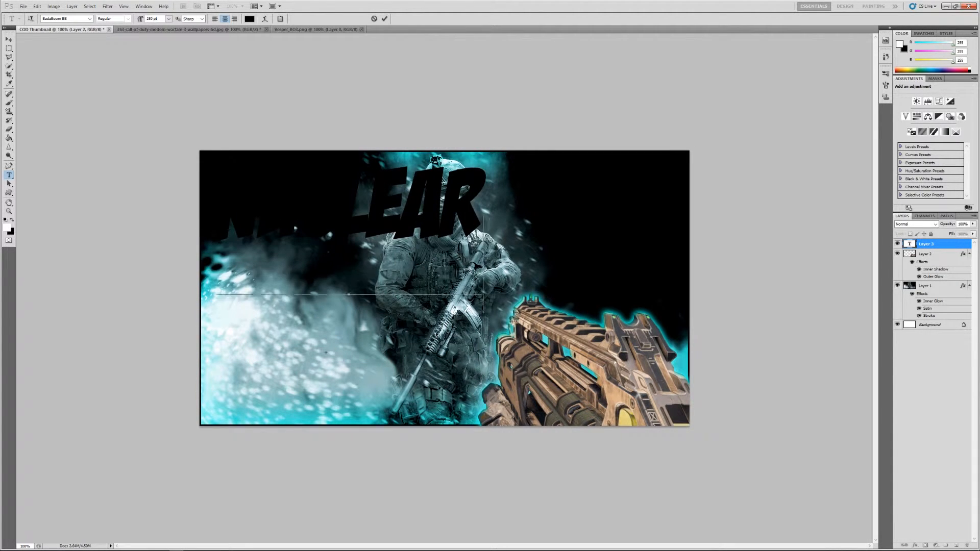
pyautogui.moveTo(434, 331); pyautogui.dragTo(430, 282)
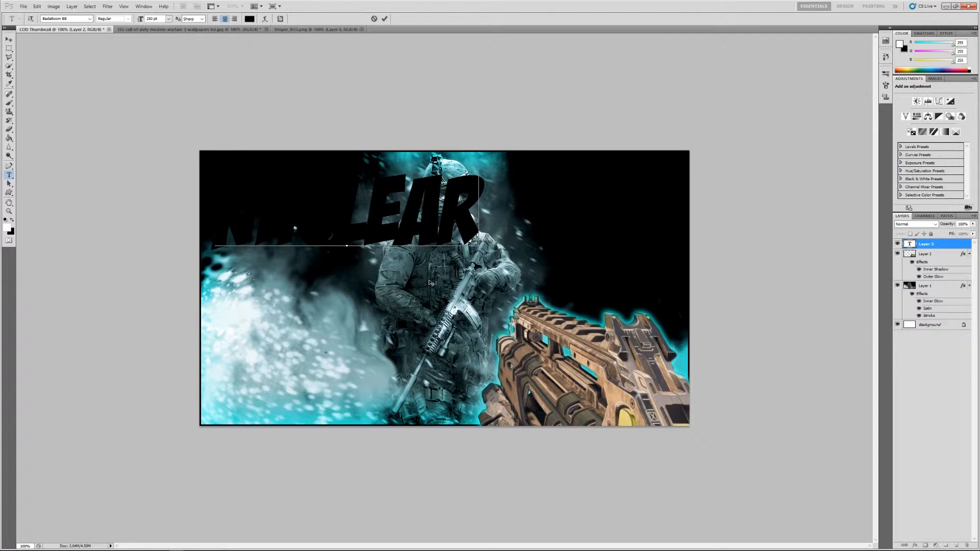
# Step: Add a Gradient Overlay effect to the NUCLEAR text layer and show its settings
pyautogui.click(927, 245)
pyautogui.rightClick(926, 246)
pyautogui.click(935, 261)
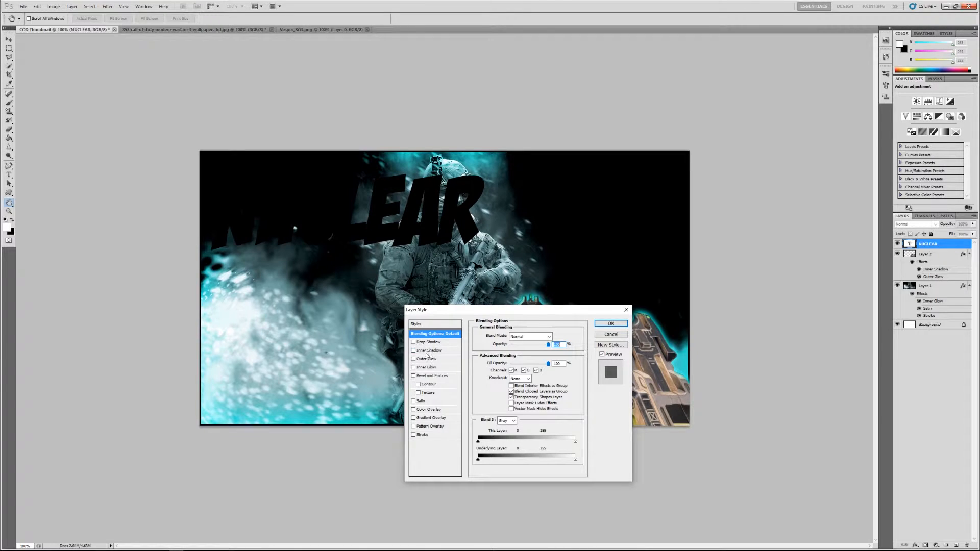
pyautogui.click(414, 418)
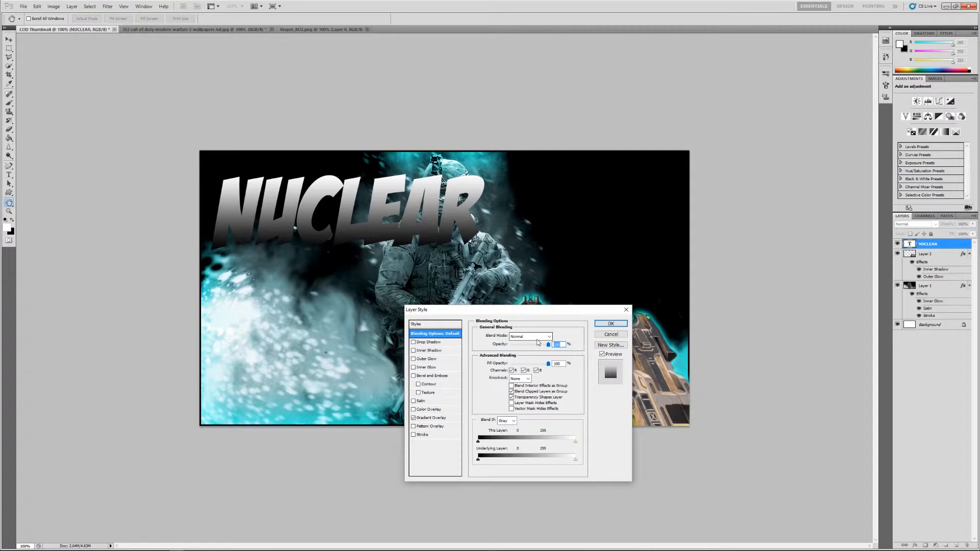
pyautogui.click(431, 418)
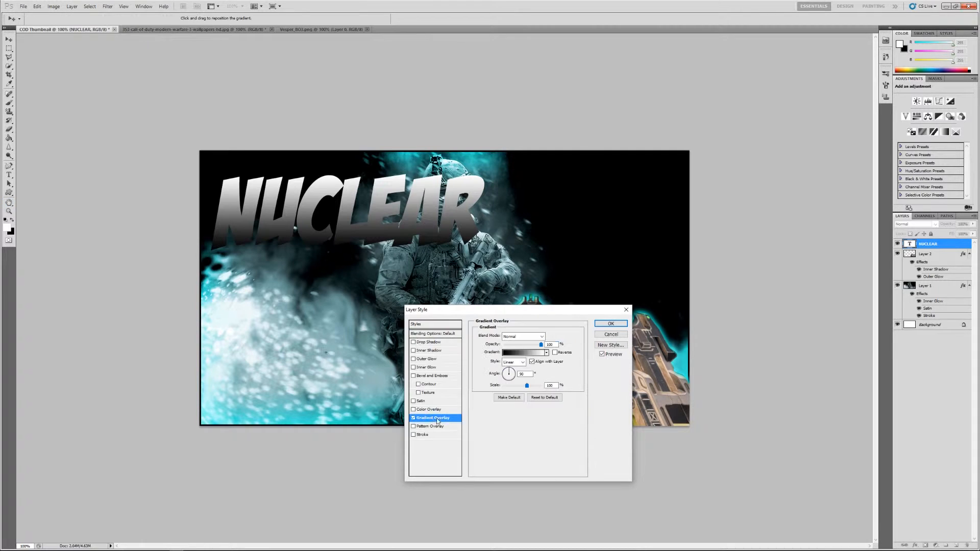
# Step: Edit the overlay's gradient, changing its black starting colour stop to orange ff7e00
pyautogui.click(526, 353)
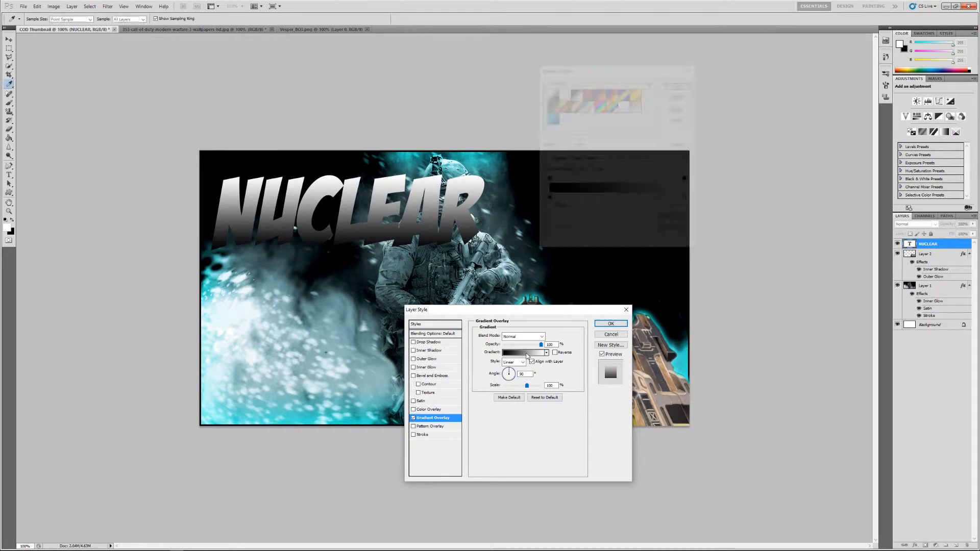
pyautogui.click(547, 198)
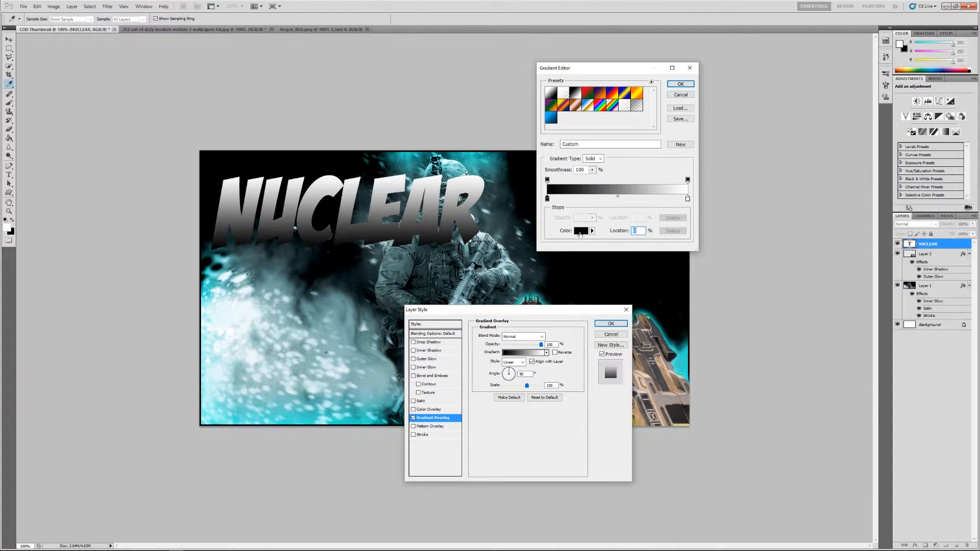
pyautogui.click(581, 233)
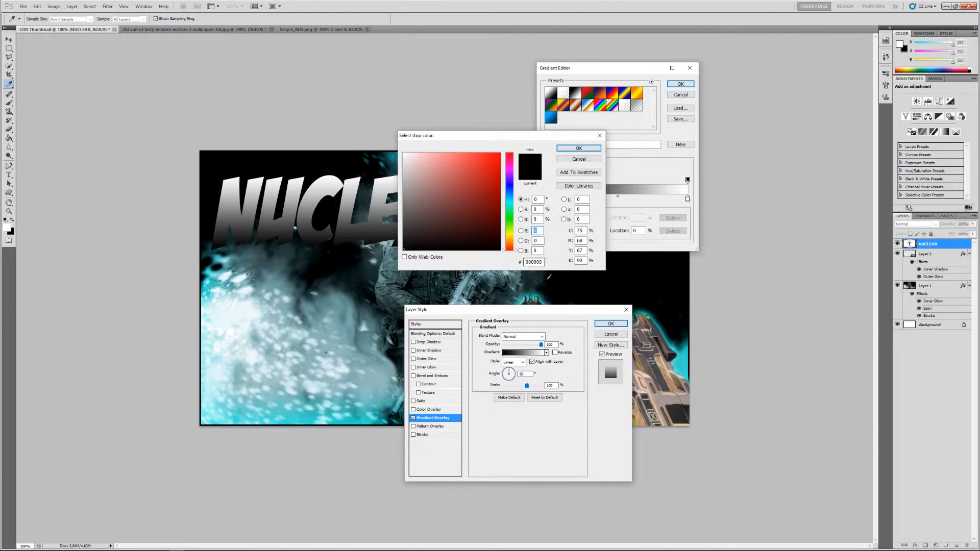
pyautogui.moveTo(543, 263); pyautogui.dragTo(498, 260)
pyautogui.moveTo(506, 222); pyautogui.dragTo(515, 244)
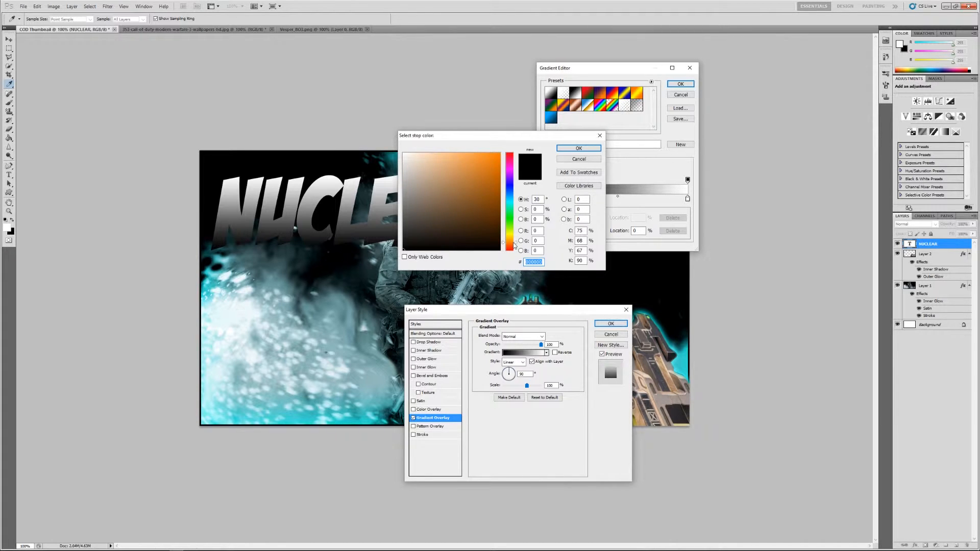
pyautogui.moveTo(474, 175); pyautogui.dragTo(500, 152)
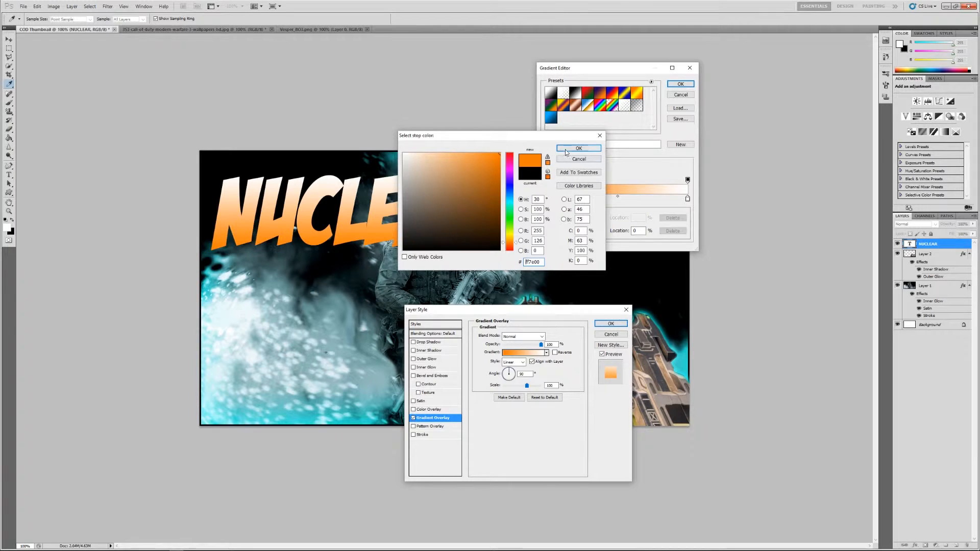
pyautogui.click(576, 148)
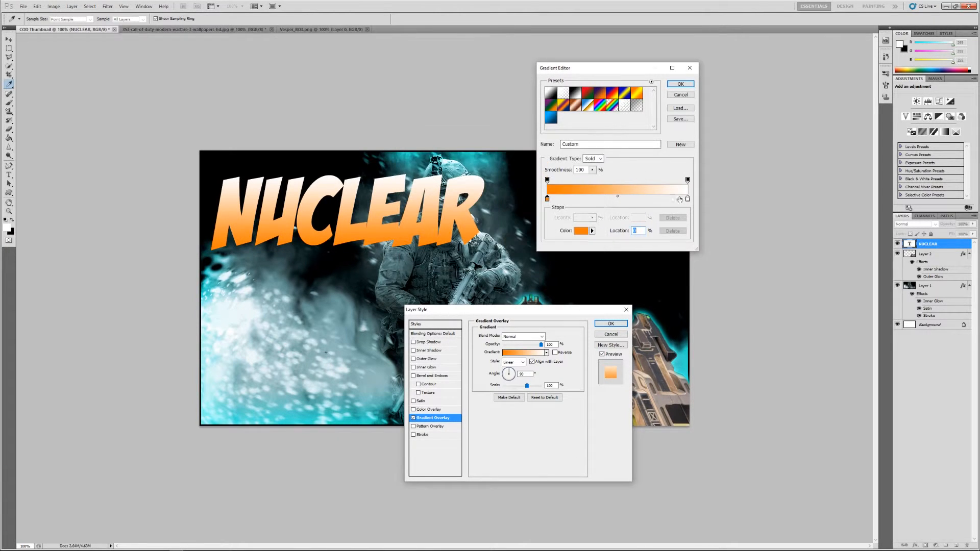
# Step: Change the gradient's white end colour stop to magenta ff00fc and accept the edited gradient
pyautogui.click(687, 199)
pyautogui.click(581, 230)
pyautogui.moveTo(509, 172); pyautogui.dragTo(527, 147)
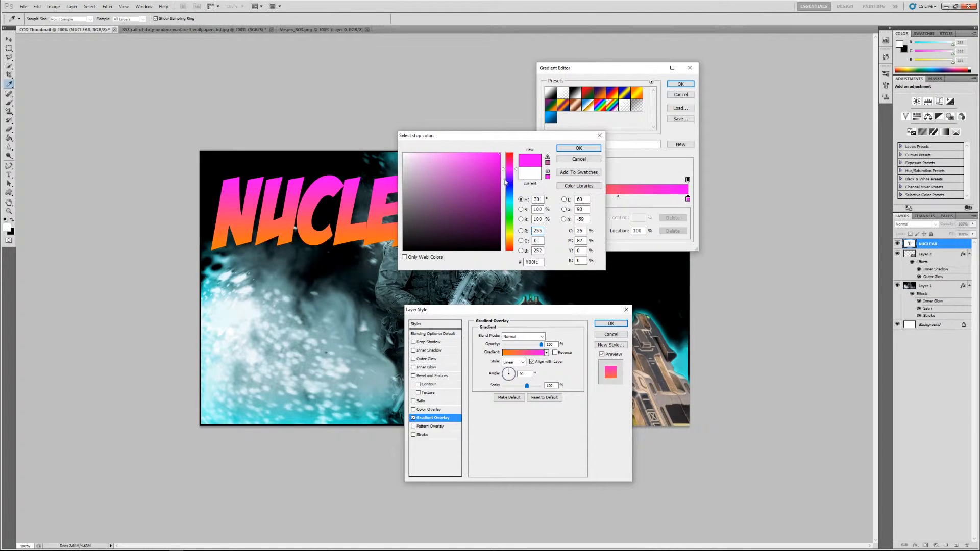
pyautogui.click(579, 148)
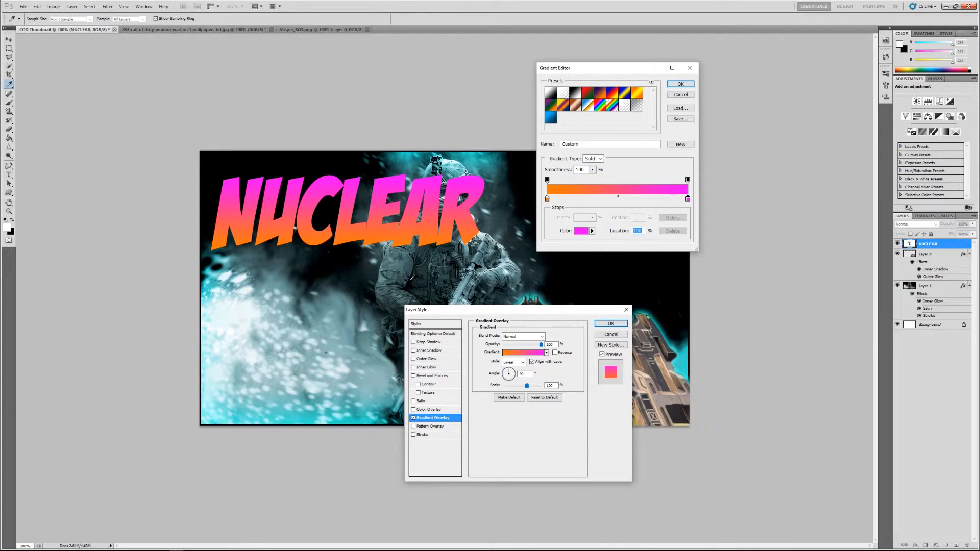
pyautogui.click(680, 84)
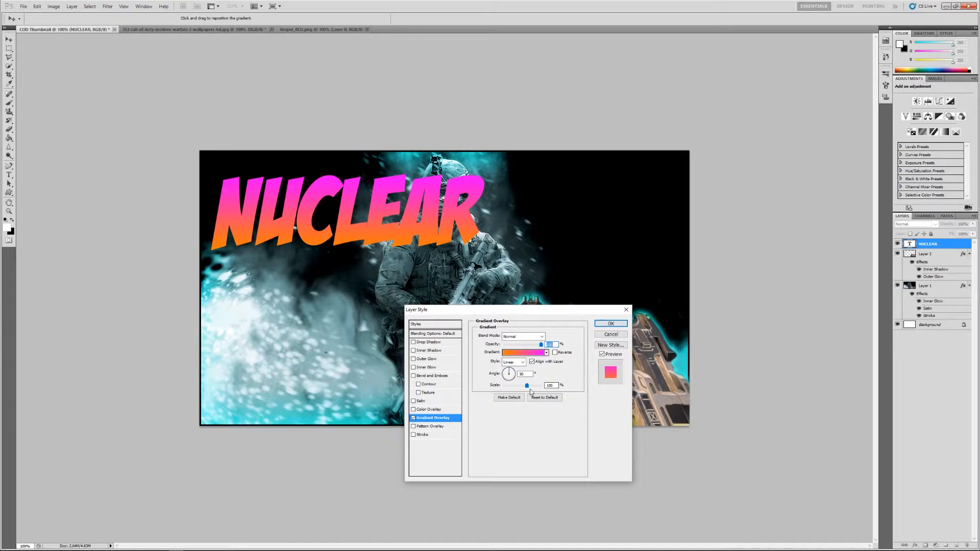
# Step: Add a black Stroke positioned Outside the NUCLEAR text, thicken it slightly and apply the layer style
pyautogui.click(414, 435)
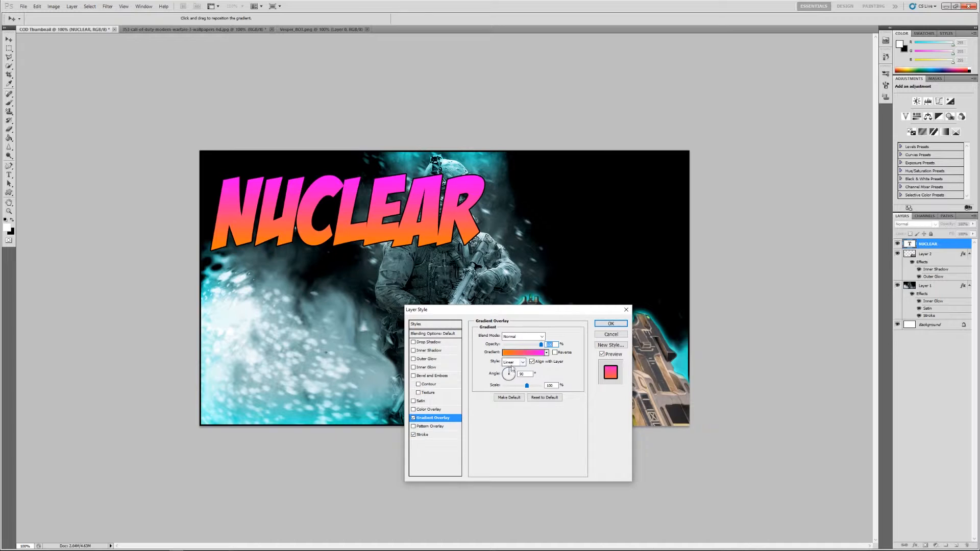
pyautogui.click(436, 435)
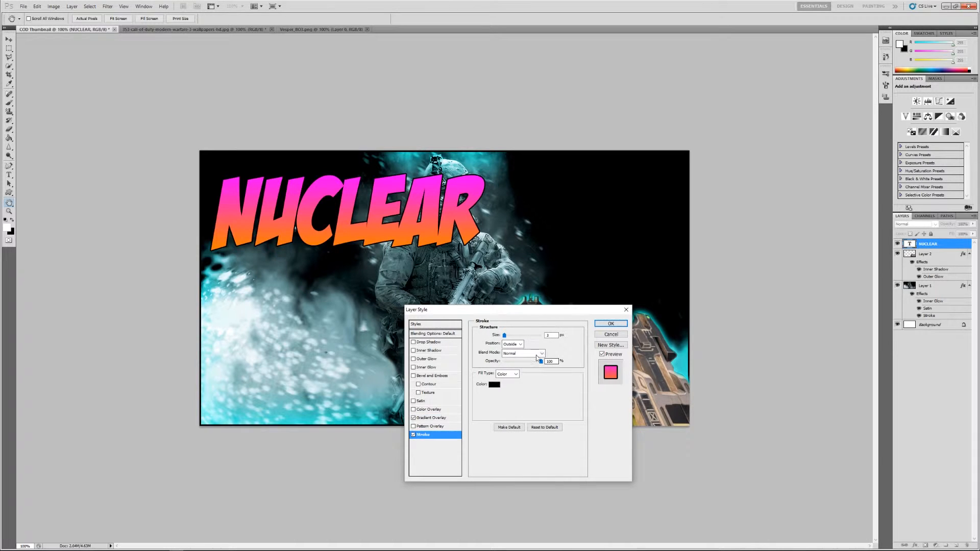
pyautogui.click(521, 345)
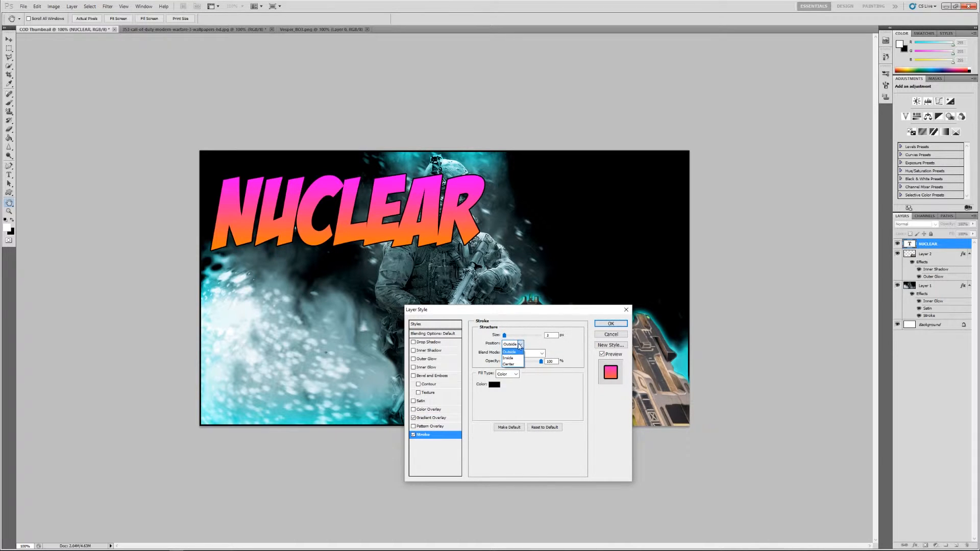
pyautogui.click(528, 346)
pyautogui.moveTo(504, 335); pyautogui.dragTo(505, 335)
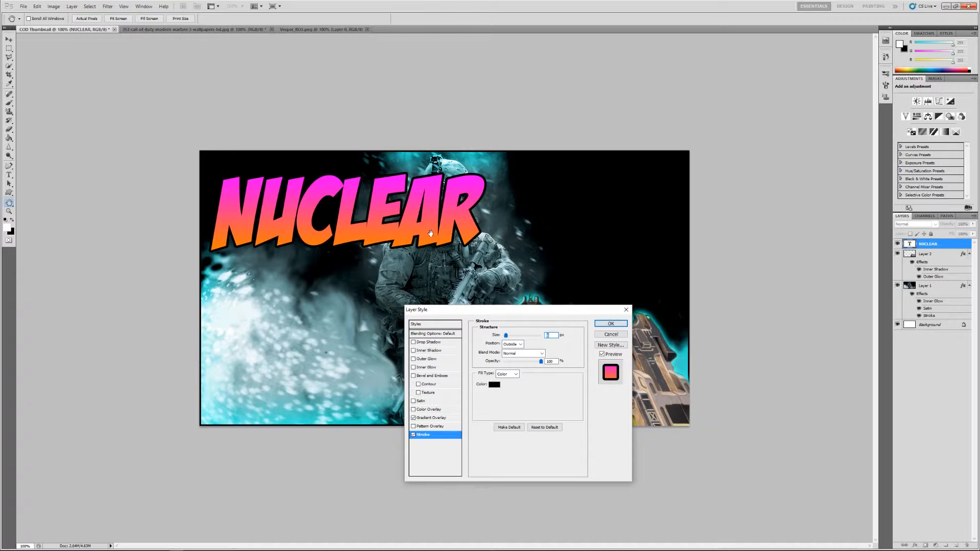
pyautogui.click(610, 323)
# Step: Add a second title text FLAWLESS and position it directly below NUCLEAR
pyautogui.click(267, 299)
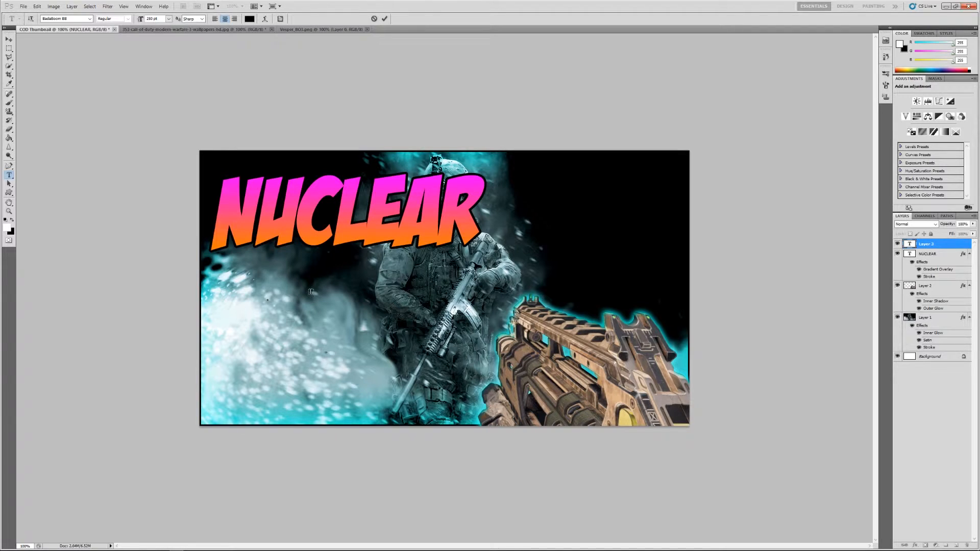
pyautogui.write('FLA')
pyautogui.write('WLESS')
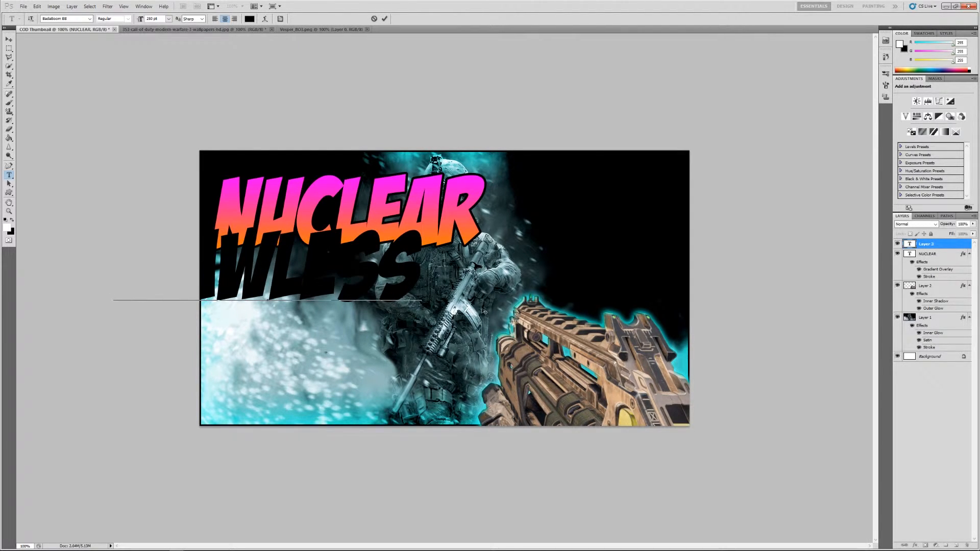
pyautogui.moveTo(453, 313); pyautogui.dragTo(549, 349)
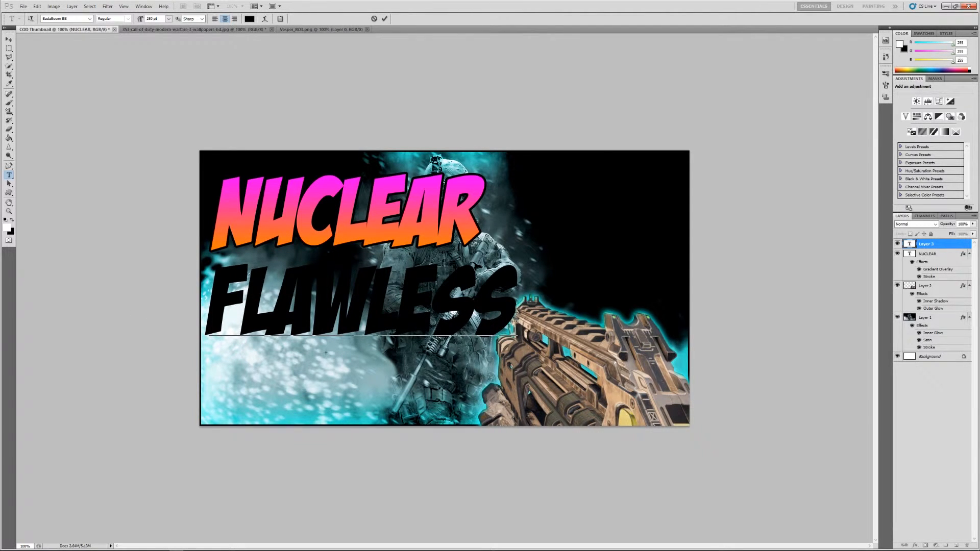
# Step: Copy the NUCLEAR text's layer style and paste it onto the FLAWLESS text layer
pyautogui.click(942, 258)
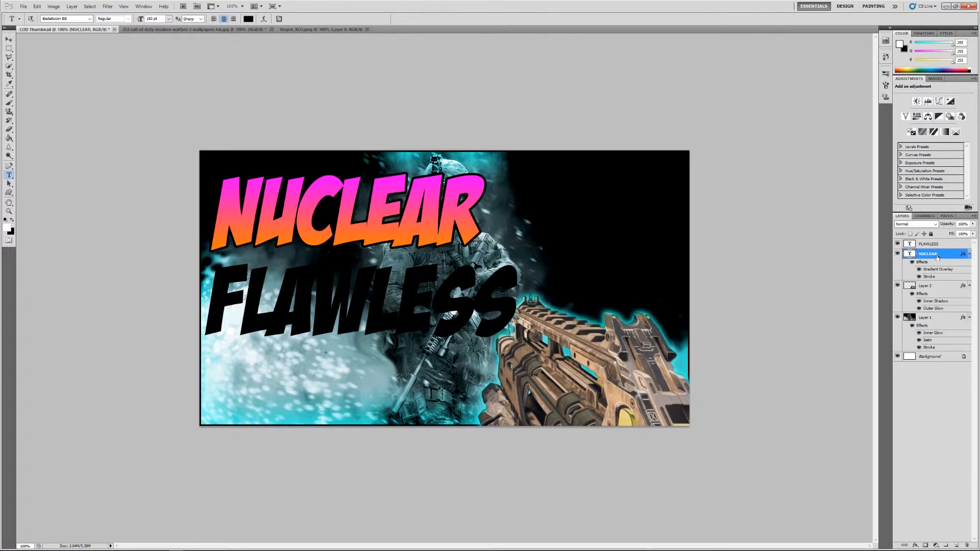
pyautogui.rightClick(942, 258)
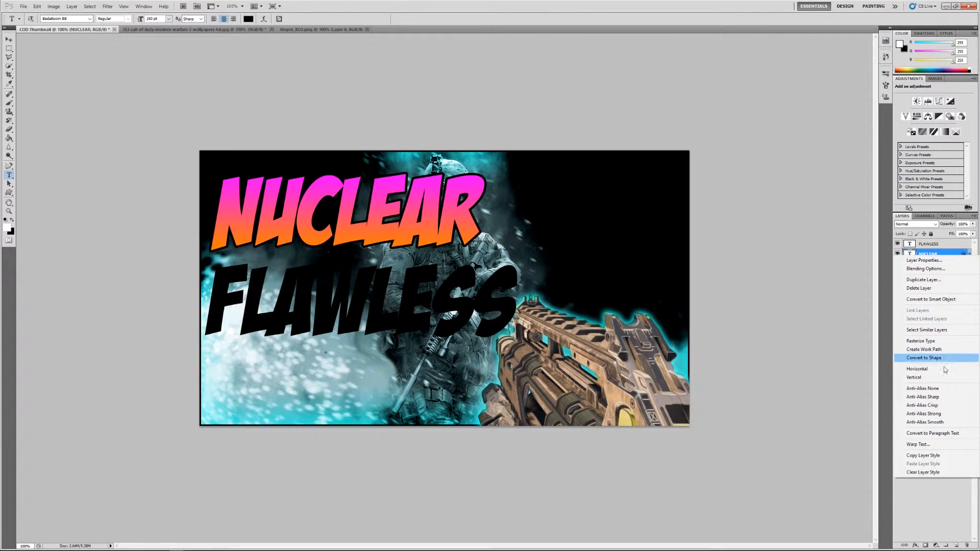
pyautogui.click(944, 455)
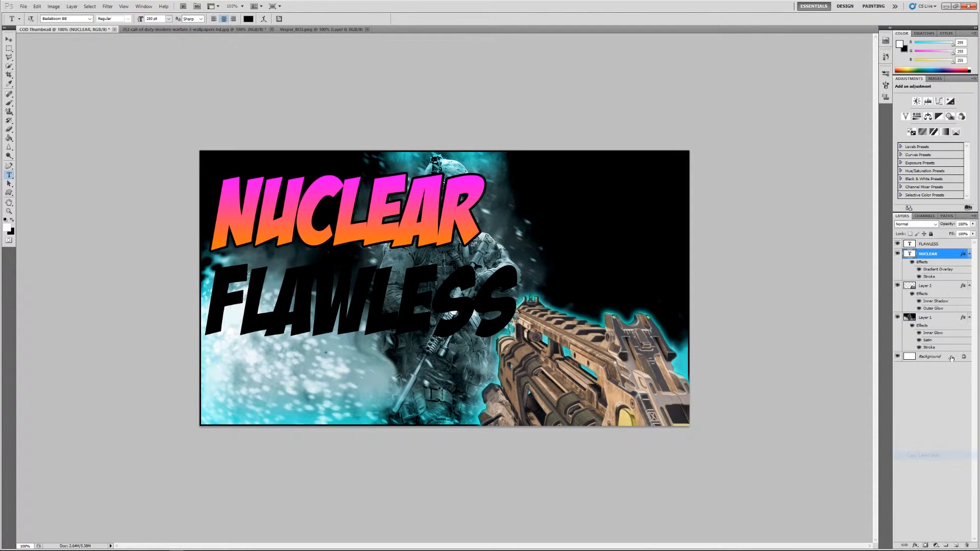
pyautogui.click(929, 244)
pyautogui.rightClick(930, 245)
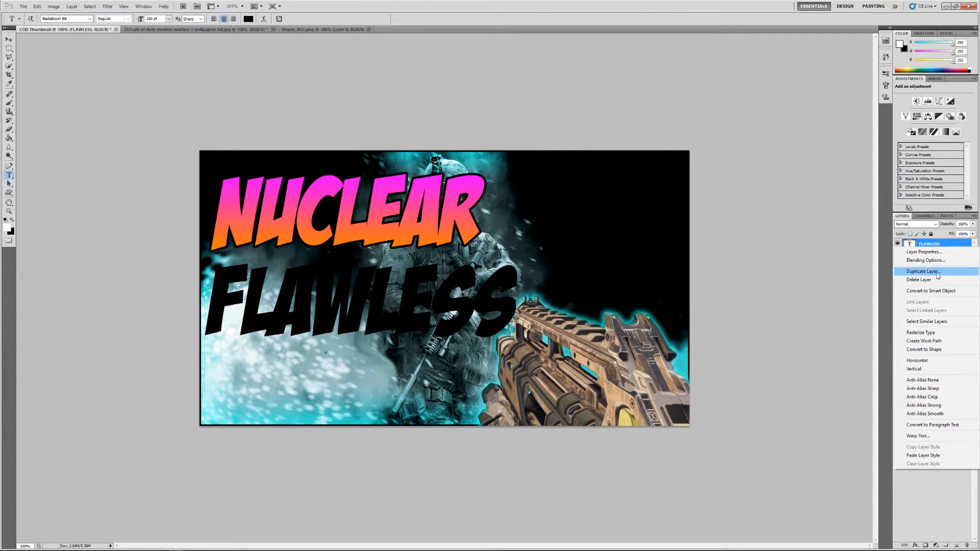
pyautogui.click(946, 455)
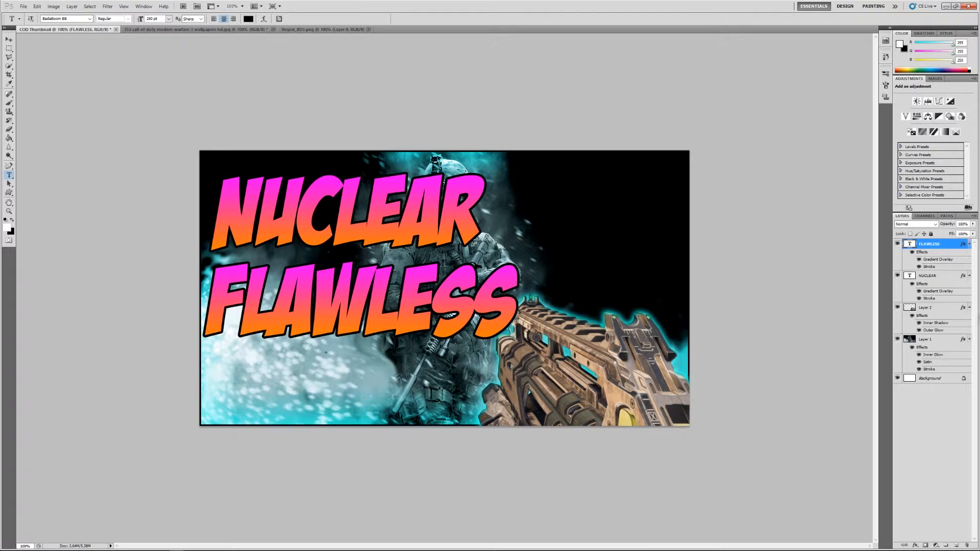
# Step: Move the gun layer above both title layers and add a Hue/Saturation adjustment layer over the whole stack
pyautogui.moveTo(949, 313); pyautogui.dragTo(944, 244)
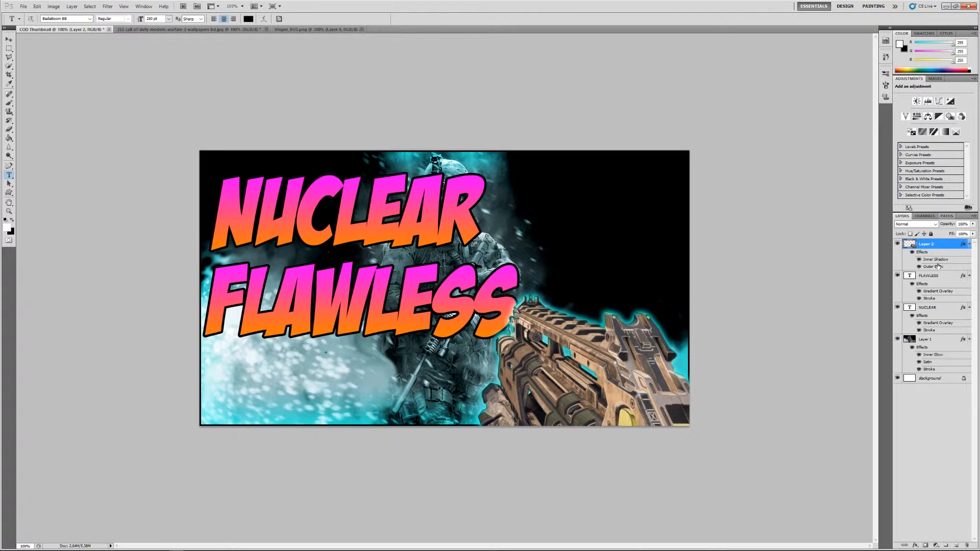
pyautogui.keyDown('shift'); pyautogui.click(931, 278); pyautogui.keyUp('shift')
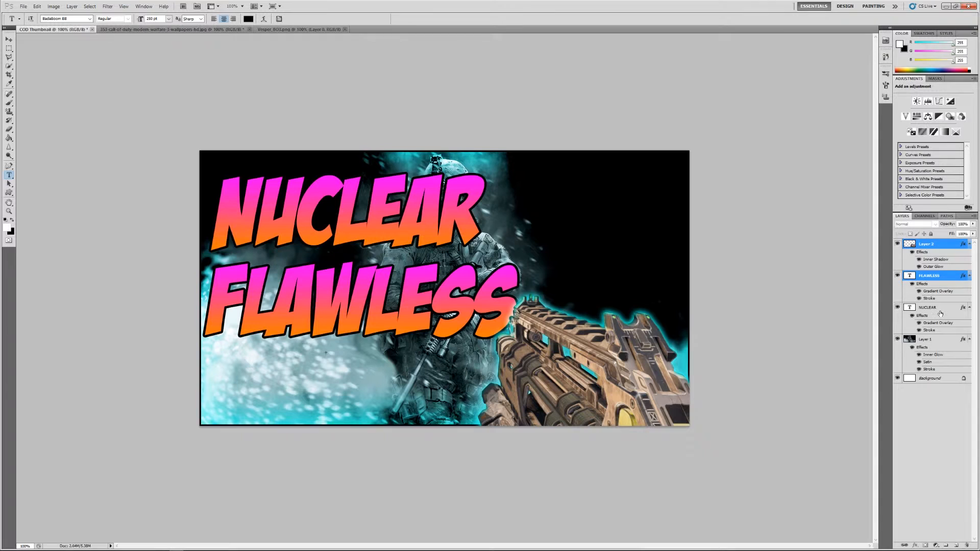
pyautogui.keyDown('shift'); pyautogui.click(939, 308); pyautogui.keyUp('shift')
pyautogui.keyDown('shift'); pyautogui.click(938, 340); pyautogui.keyUp('shift')
pyautogui.keyDown('shift'); pyautogui.click(931, 378); pyautogui.keyUp('shift')
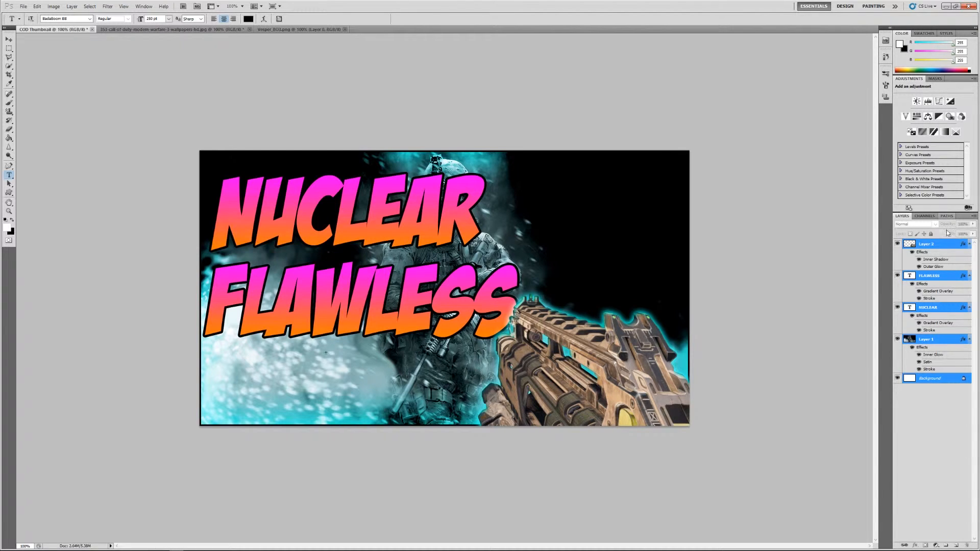
pyautogui.click(917, 117)
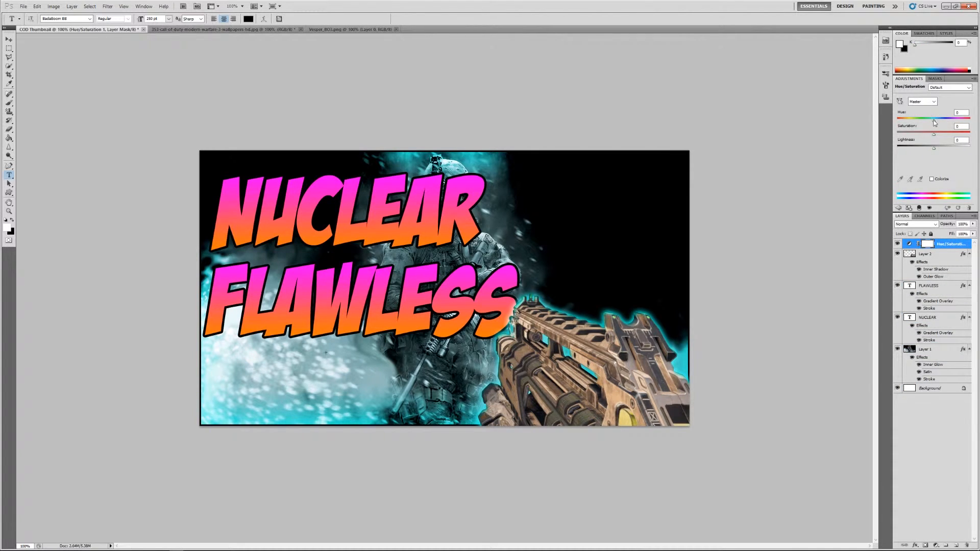
# Step: Try several strong hue shifts in both directions on the thumbnail and return the Hue to near zero
pyautogui.moveTo(934, 123); pyautogui.dragTo(905, 146)
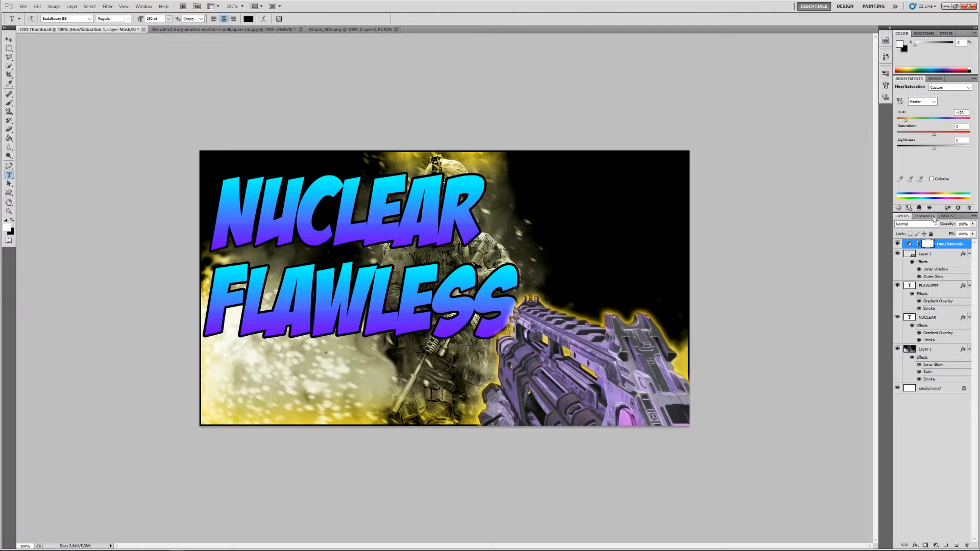
pyautogui.moveTo(907, 122); pyautogui.dragTo(952, 123)
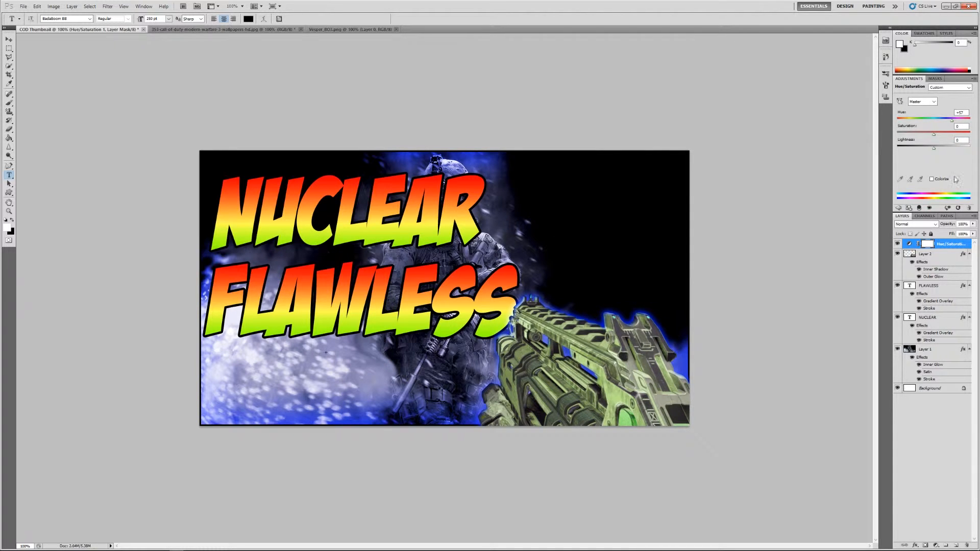
pyautogui.moveTo(952, 121); pyautogui.dragTo(959, 125)
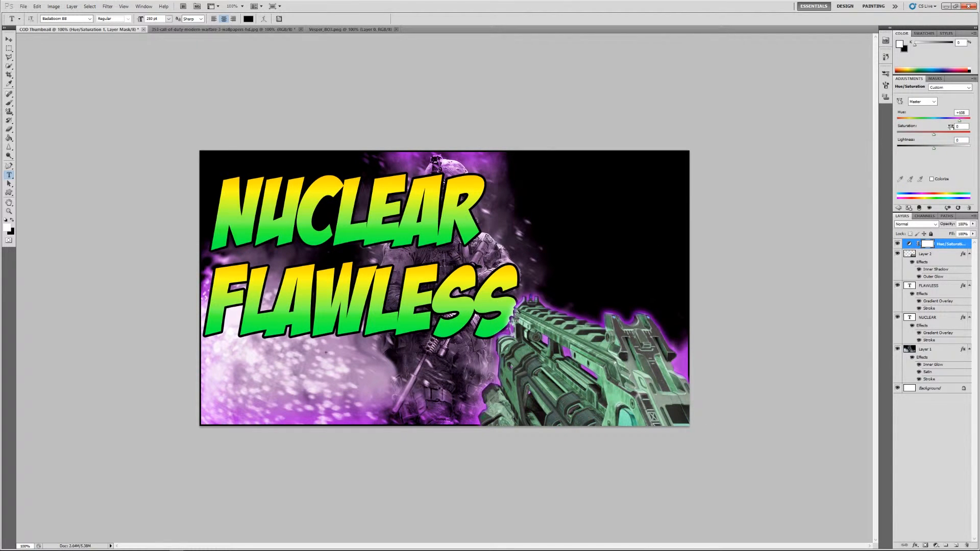
pyautogui.moveTo(959, 120); pyautogui.dragTo(956, 124)
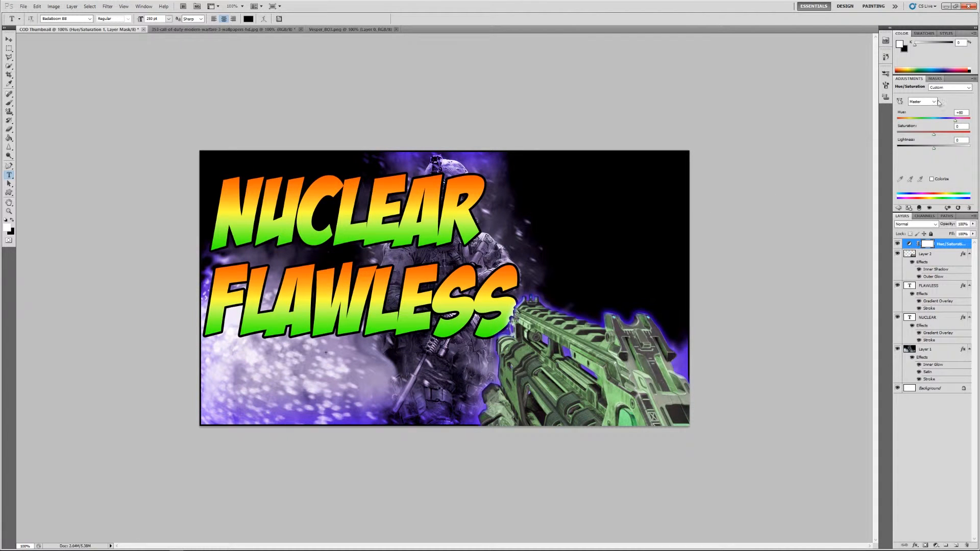
pyautogui.moveTo(955, 120); pyautogui.dragTo(934, 120)
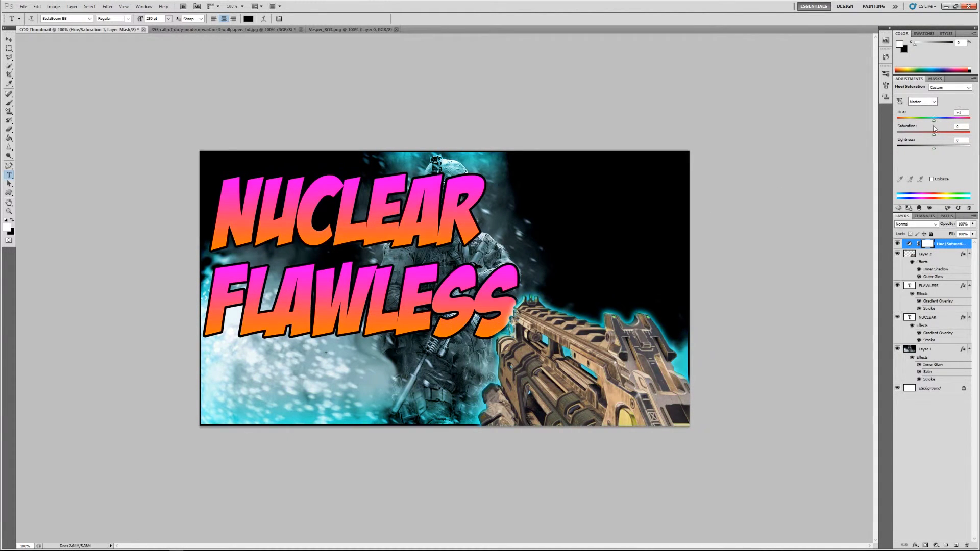
pyautogui.moveTo(932, 130); pyautogui.dragTo(935, 130)
pyautogui.click(72, 7)
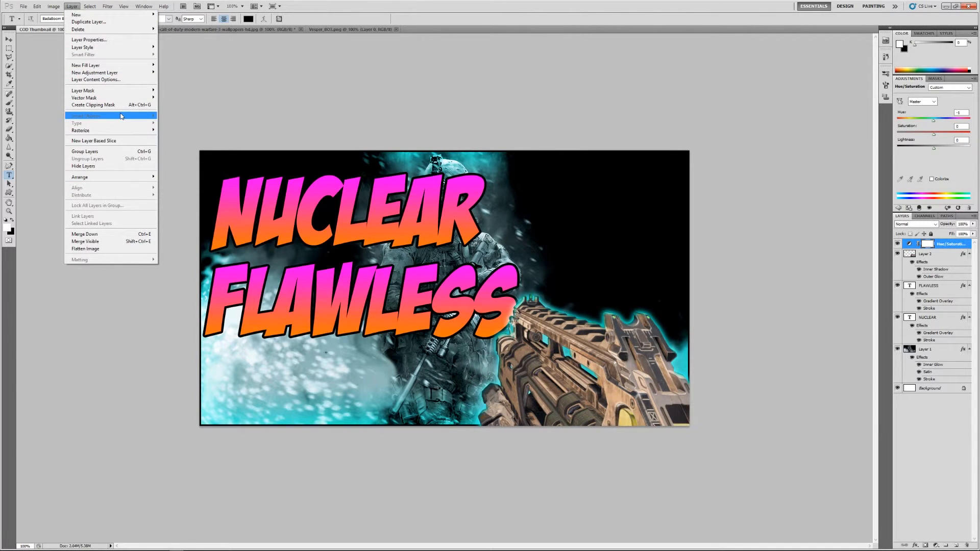
pyautogui.moveTo(54, 8)
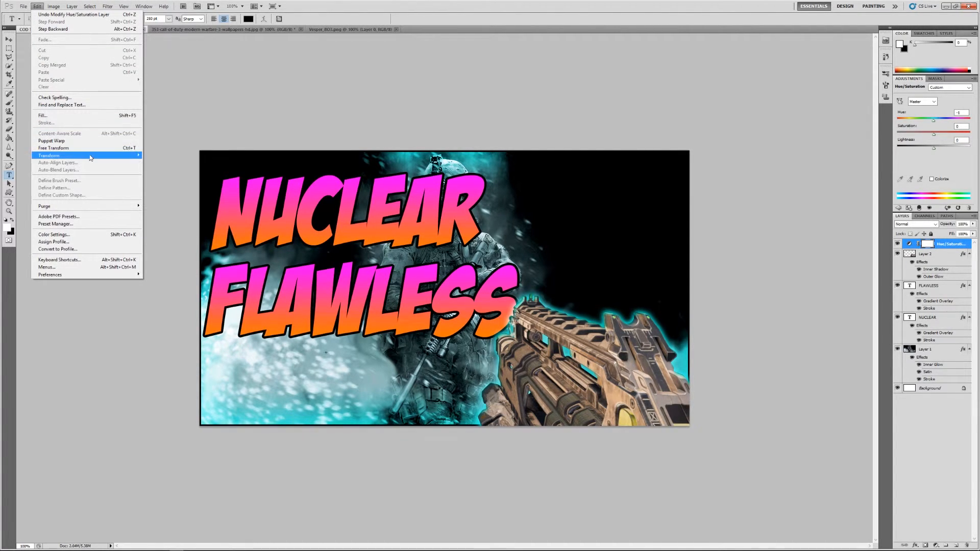
pyautogui.moveTo(90, 158)
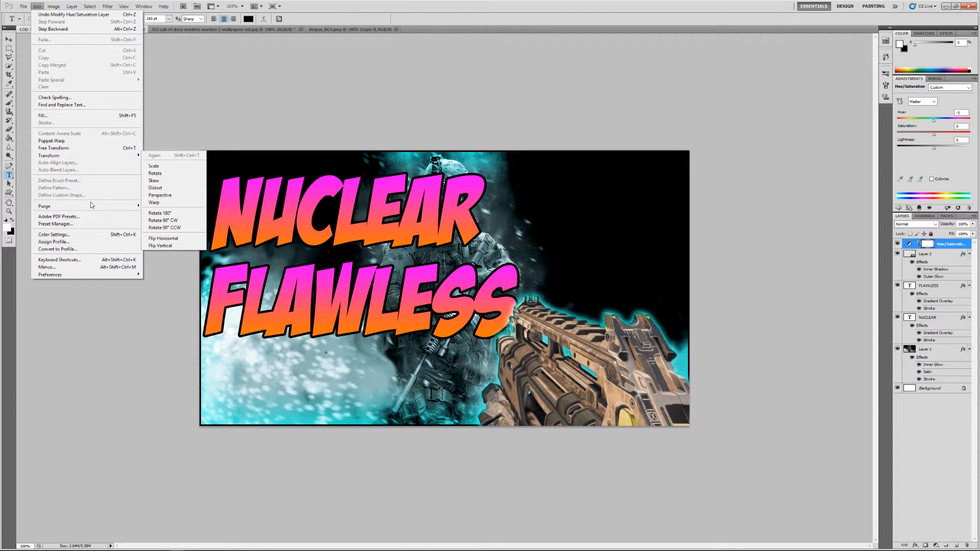
pyautogui.moveTo(113, 9)
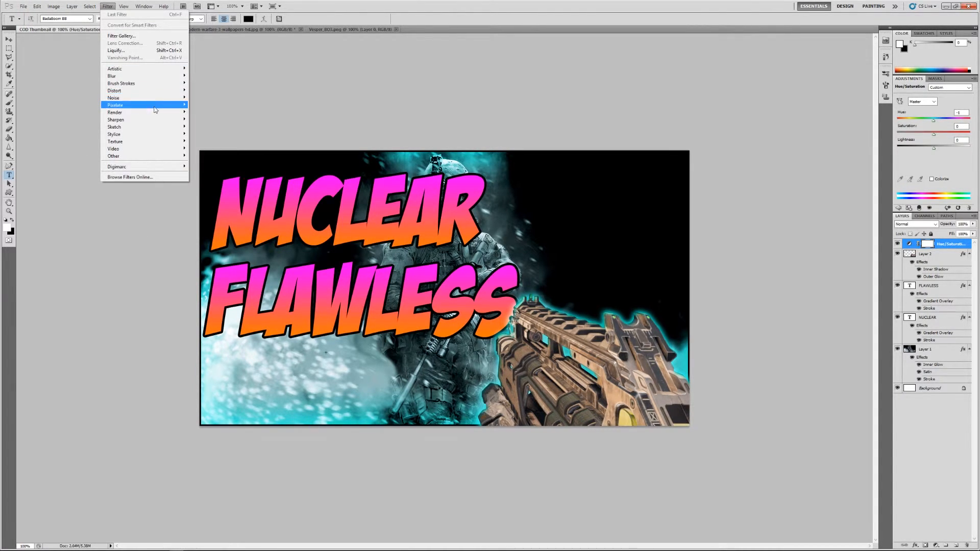
pyautogui.moveTo(157, 112)
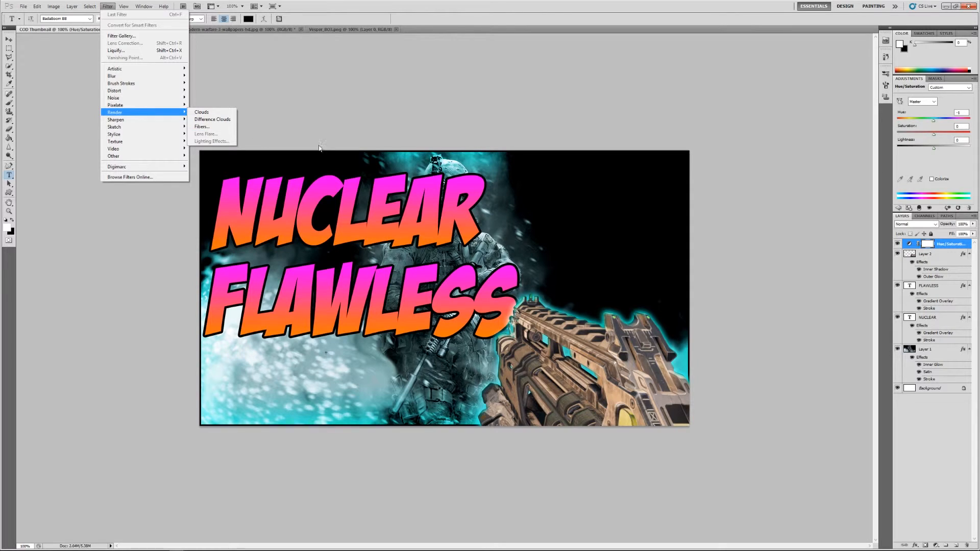
pyautogui.click(935, 393)
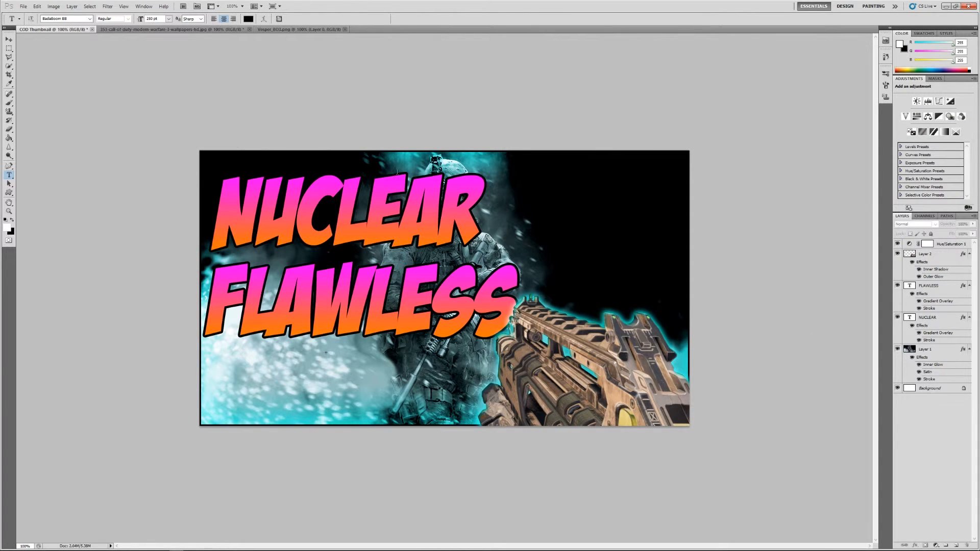
pyautogui.click(107, 6)
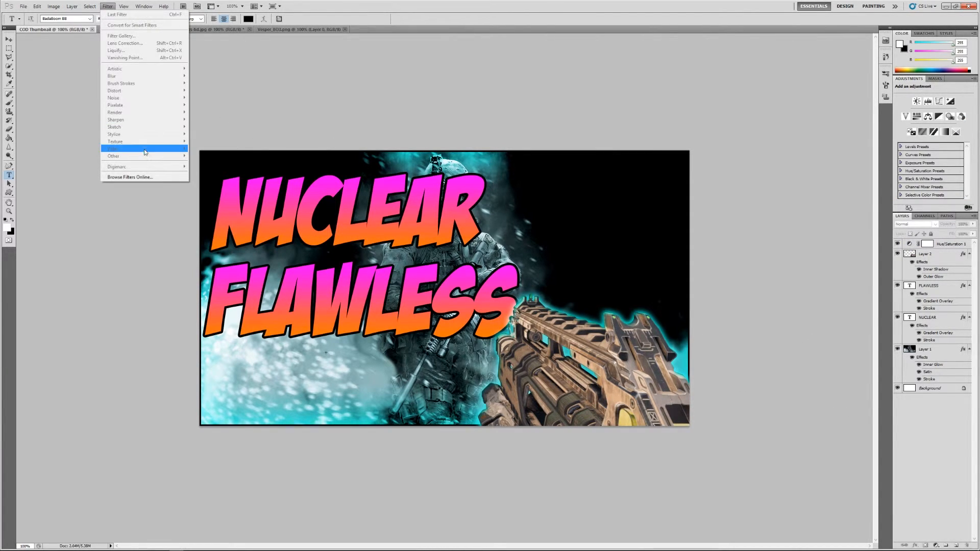
# Step: Render a Movie Prime lens flare at 100% brightness on the soldier wallpaper layer, placed in its lower right area behind the gun
pyautogui.click(930, 351)
pyautogui.click(107, 7)
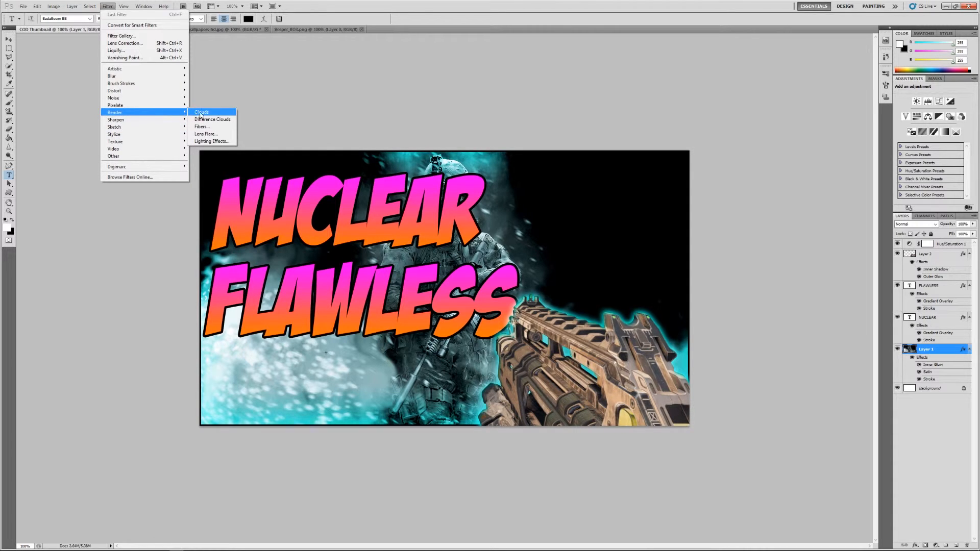
pyautogui.click(207, 134)
pyautogui.moveTo(456, 185)
pyautogui.mouseDown()
pyautogui.moveTo(470, 192)
pyautogui.moveTo(445, 189)
pyautogui.mouseUp()
pyautogui.click(431, 272)
pyautogui.click(455, 194)
pyautogui.moveTo(453, 192)
pyautogui.mouseDown()
pyautogui.moveTo(443, 193)
pyautogui.moveTo(469, 193)
pyautogui.mouseUp()
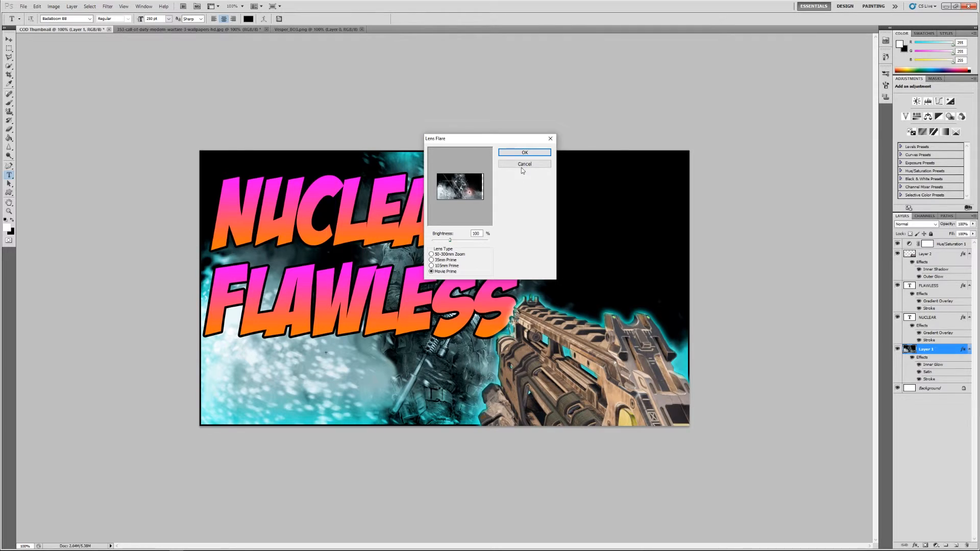
pyautogui.click(526, 154)
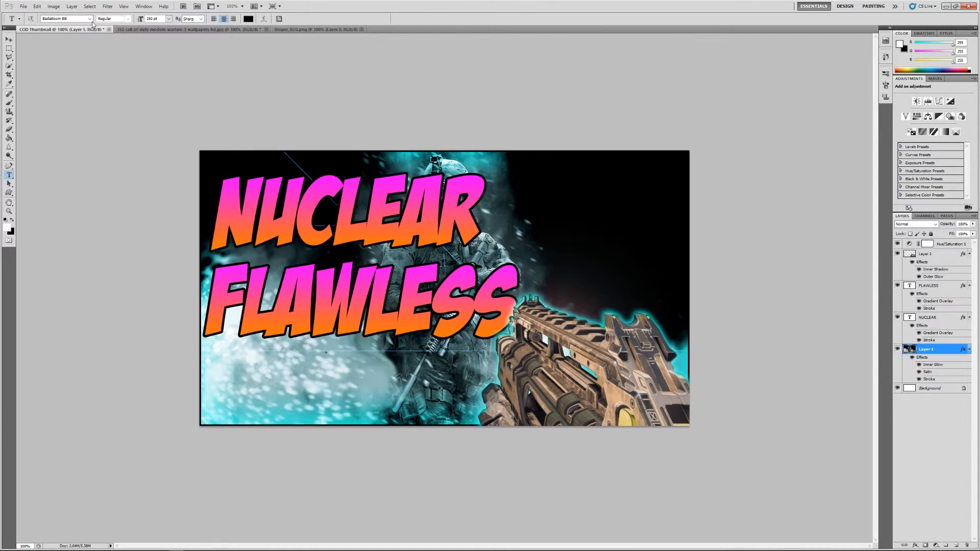
# Step: Render a second Movie Prime lens flare on the wallpaper layer, centred near the soldier's head
pyautogui.click(72, 6)
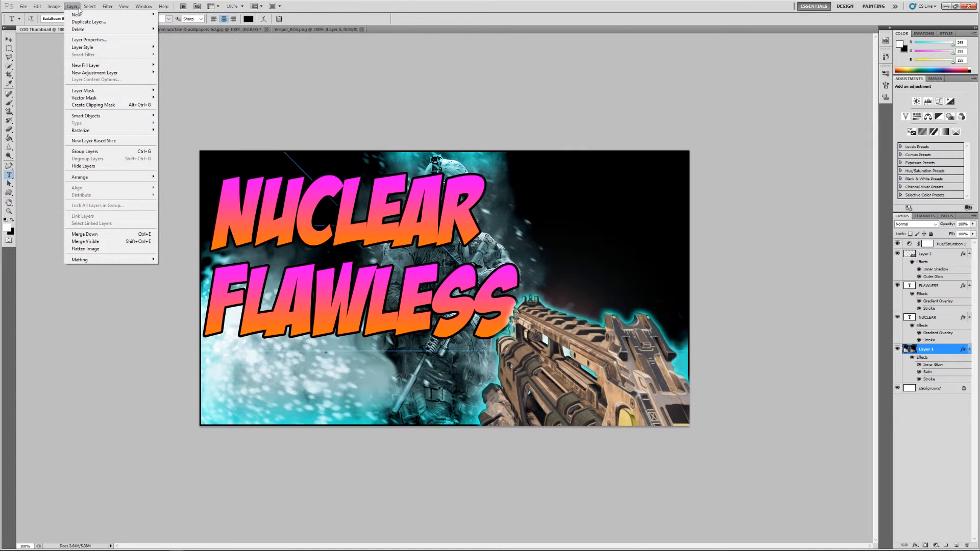
pyautogui.moveTo(107, 7)
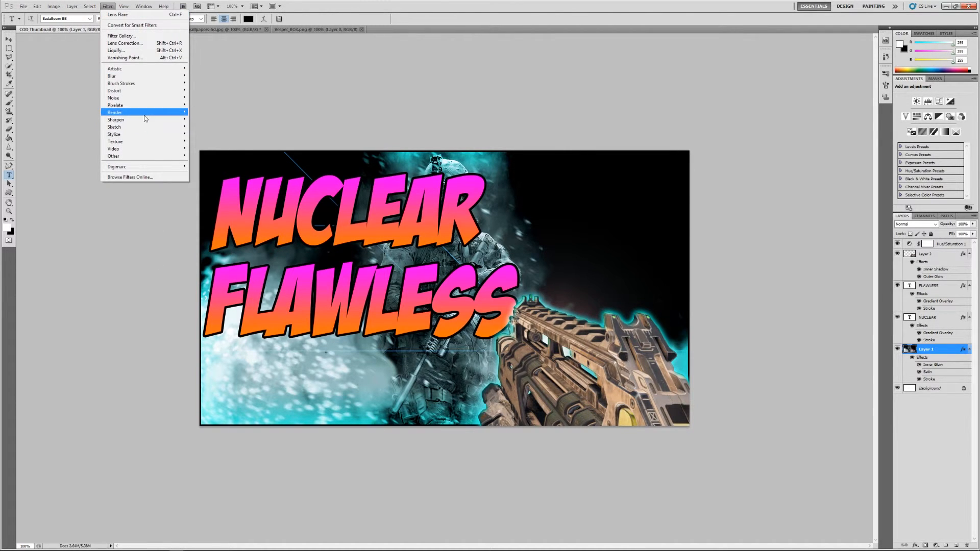
pyautogui.moveTo(144, 117)
pyautogui.click(205, 133)
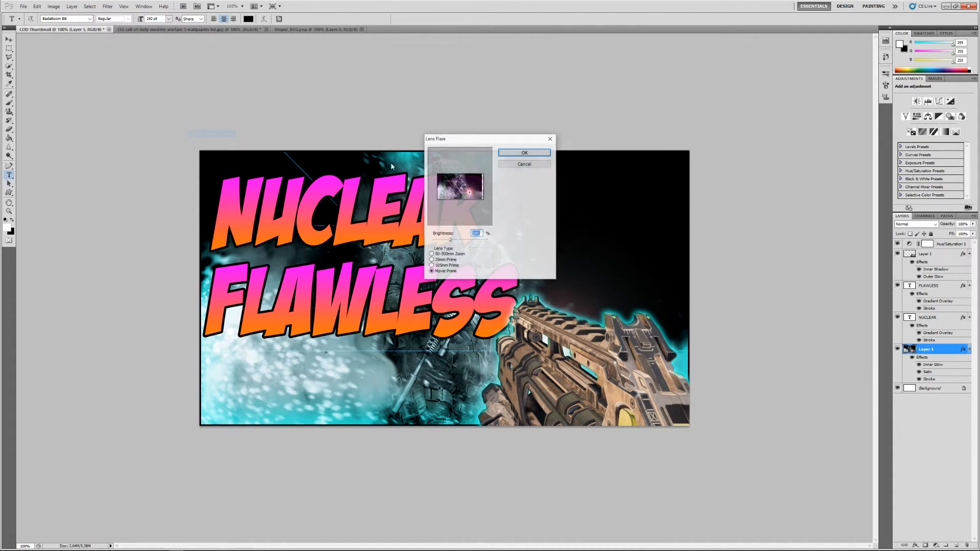
pyautogui.moveTo(471, 193)
pyautogui.mouseDown()
pyautogui.moveTo(450, 184)
pyautogui.moveTo(460, 180)
pyautogui.mouseUp()
pyautogui.click(534, 152)
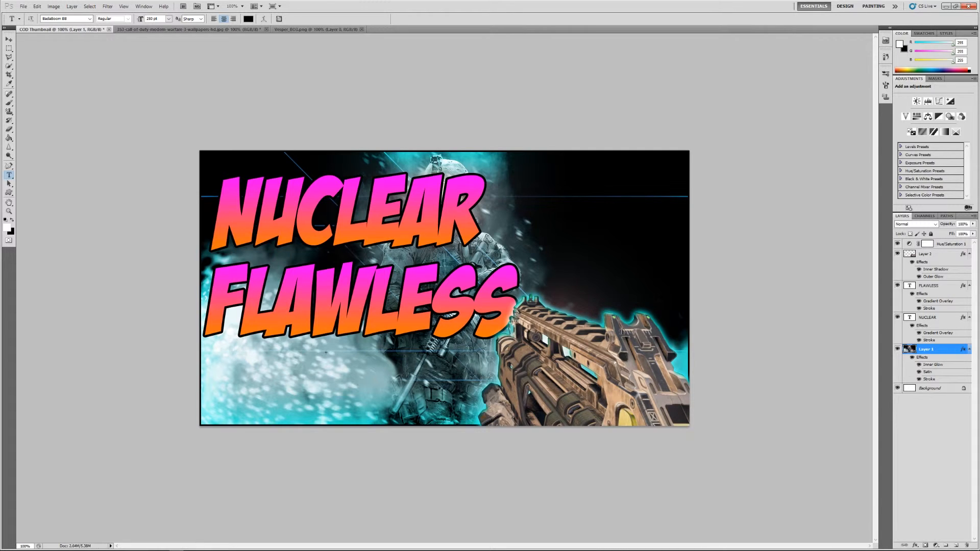
# Step: Close the Vesper_BO3.png document and leave the original soldier wallpaper document in view
pyautogui.click(239, 30)
pyautogui.click(313, 30)
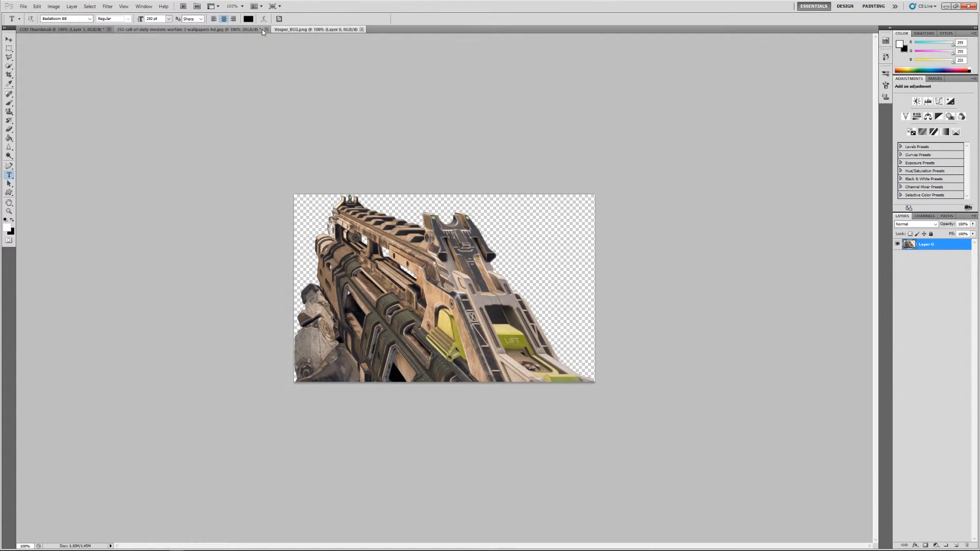
pyautogui.click(361, 29)
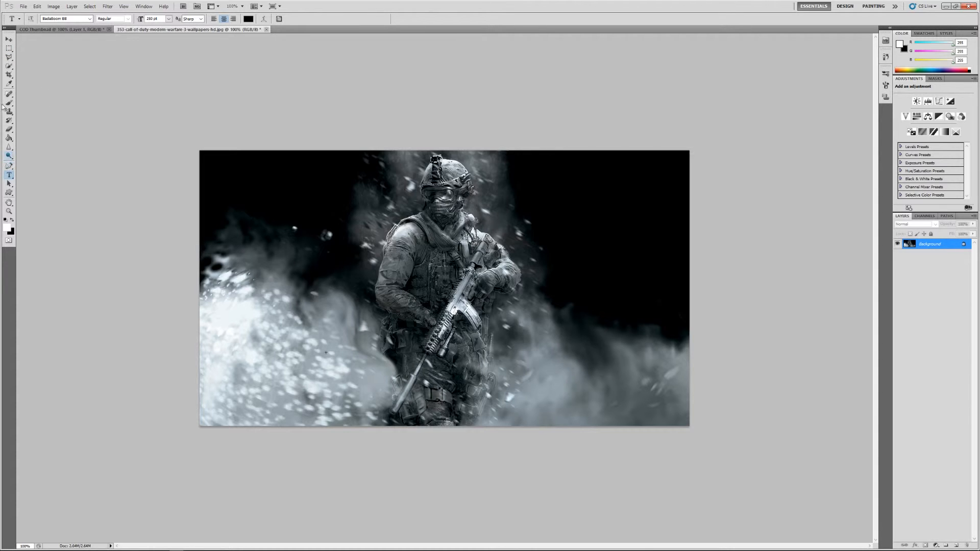
# Step: Select the whole soldier in the wallpaper with the Quick Selection tool in add-to-selection mode
pyautogui.click(9, 67)
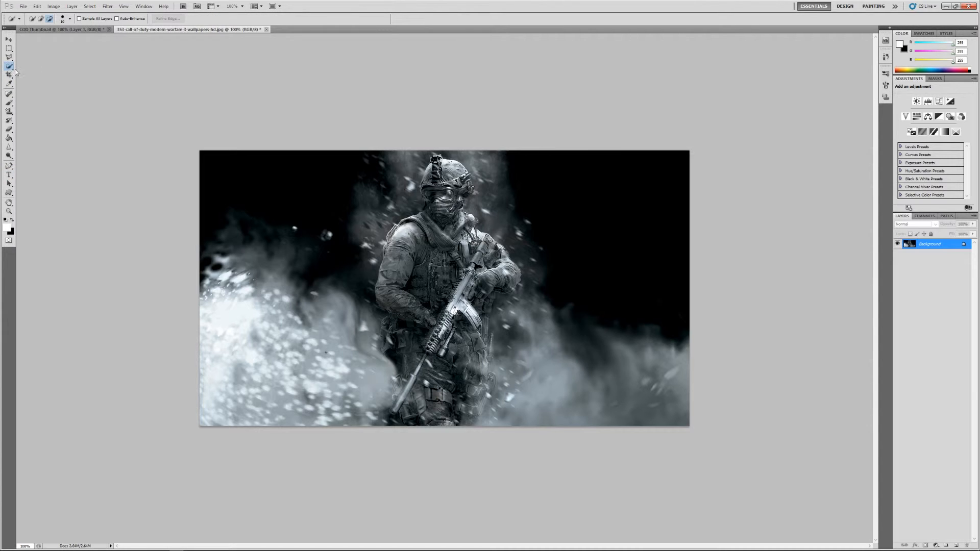
pyautogui.rightClick(9, 71)
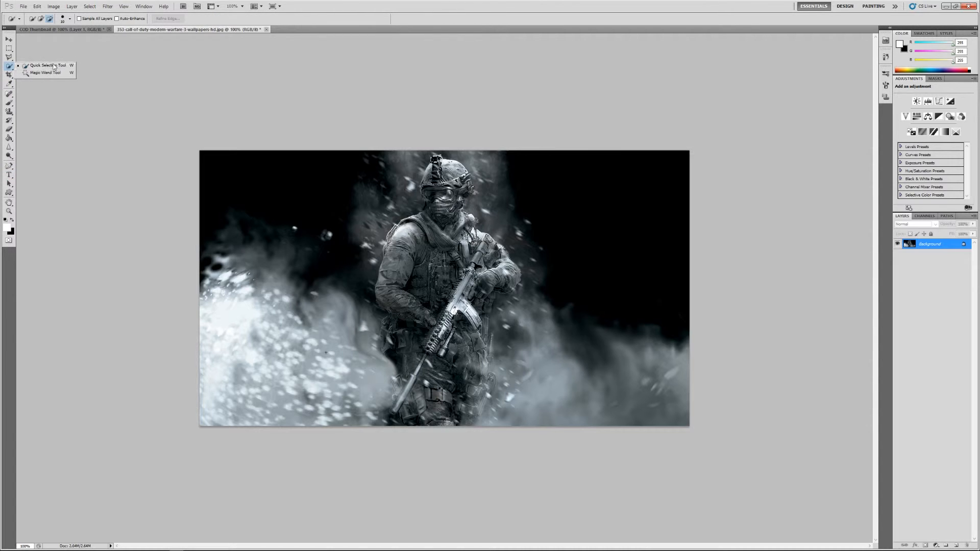
pyautogui.click(89, 60)
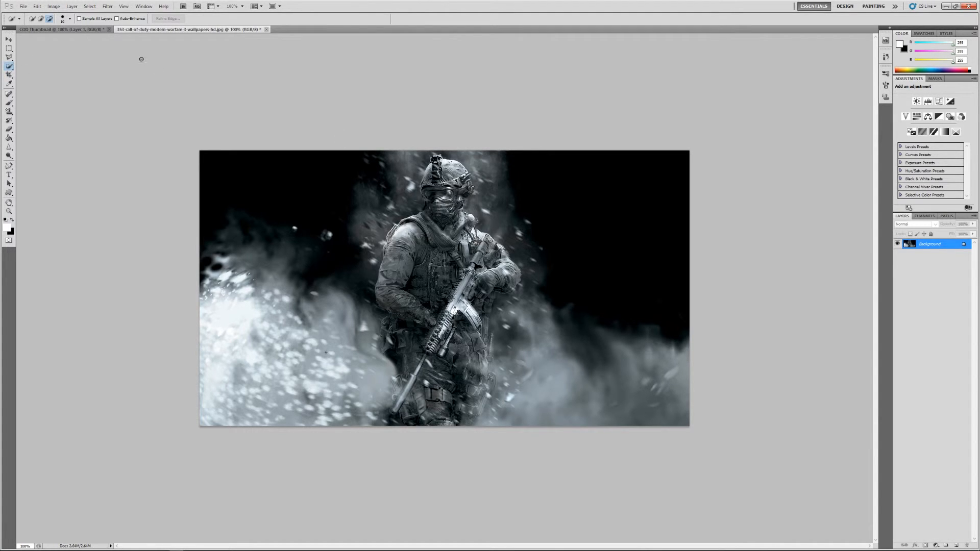
pyautogui.click(41, 18)
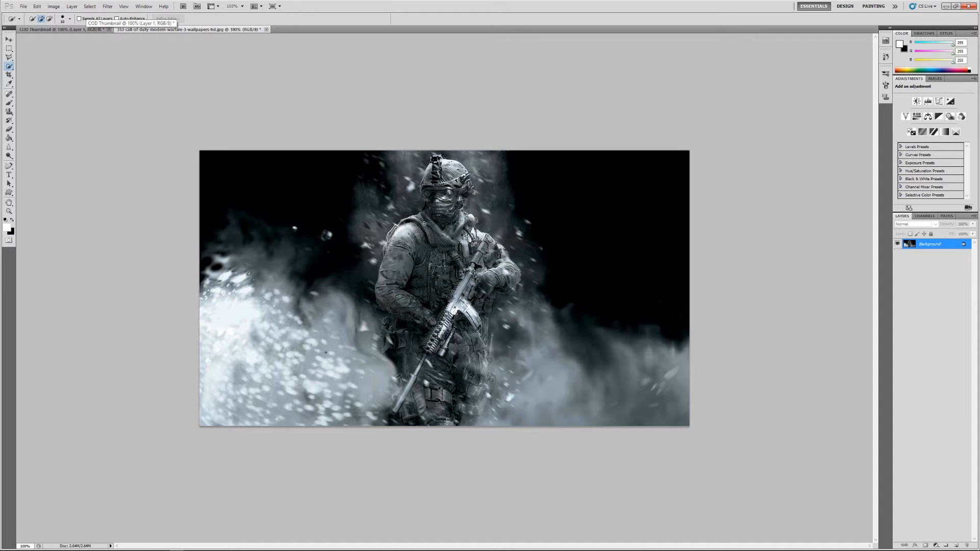
pyautogui.moveTo(440, 217)
pyautogui.mouseDown()
pyautogui.moveTo(407, 243)
pyautogui.moveTo(398, 263)
pyautogui.moveTo(399, 309)
pyautogui.moveTo(430, 319)
pyautogui.moveTo(427, 367)
pyautogui.moveTo(406, 382)
pyautogui.moveTo(397, 413)
pyautogui.moveTo(416, 428)
pyautogui.moveTo(469, 416)
pyautogui.moveTo(427, 418)
pyautogui.moveTo(464, 408)
pyautogui.moveTo(478, 382)
pyautogui.moveTo(483, 311)
pyautogui.moveTo(508, 274)
pyautogui.mouseUp()
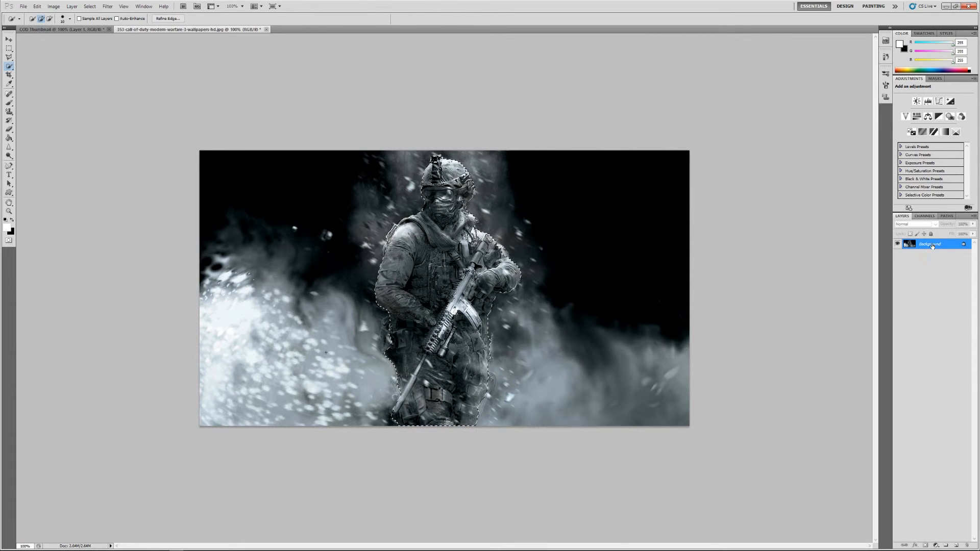
# Step: Duplicate the Background layer and move the selected soldier on the copy slightly up and to the left
pyautogui.rightClick(925, 247)
pyautogui.click(937, 261)
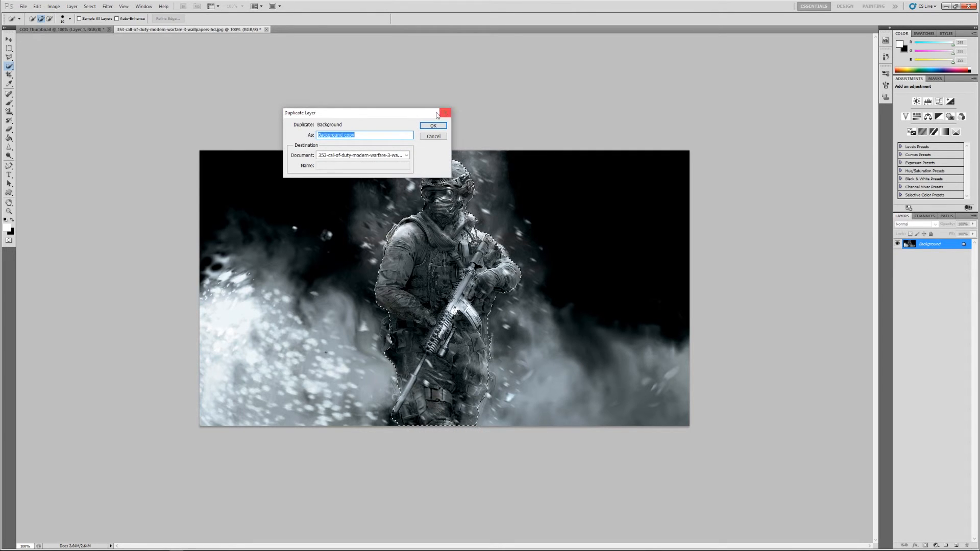
pyautogui.press('Return')
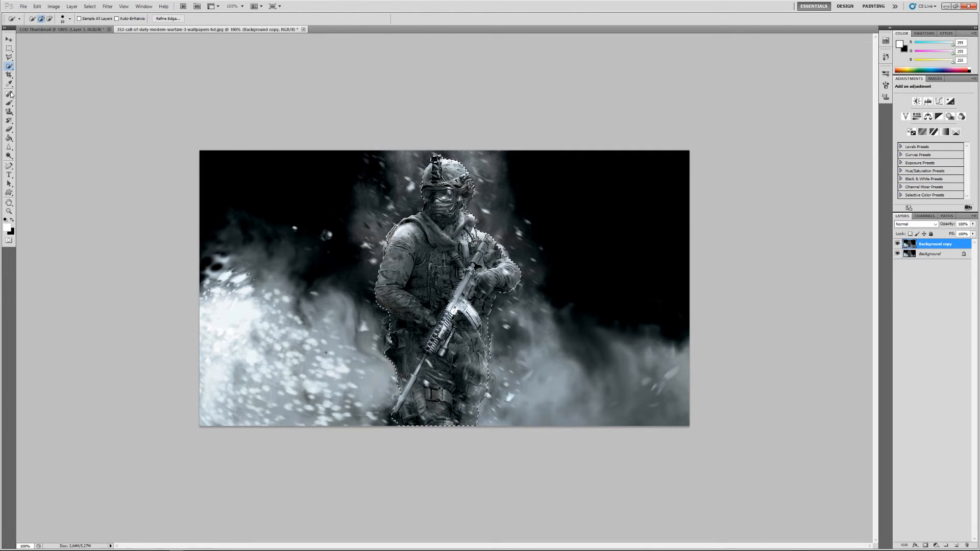
pyautogui.press('v')
pyautogui.moveTo(435, 254); pyautogui.dragTo(410, 244)
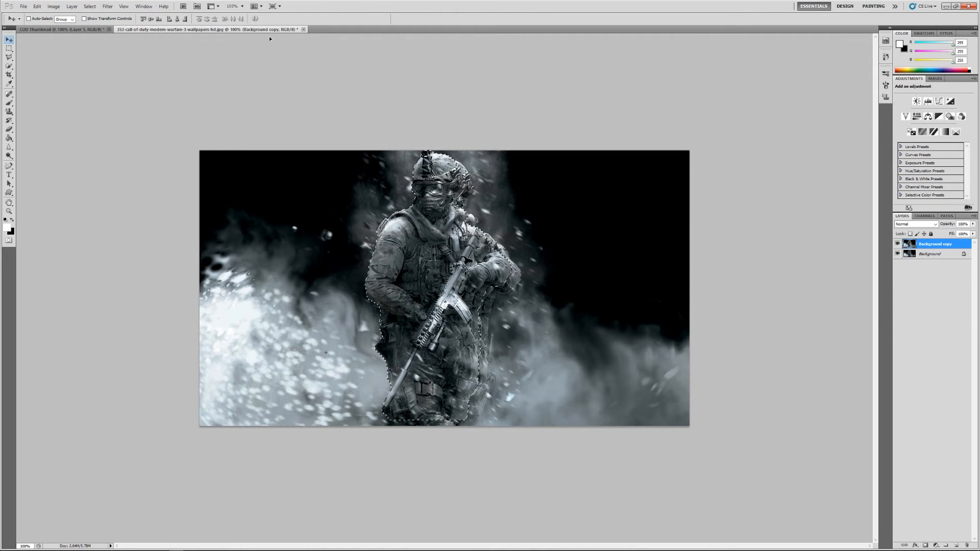
# Step: Open Refine Edge for the soldier selection, view the available view modes, and accept the settings with the On Layers view
pyautogui.click(8, 59)
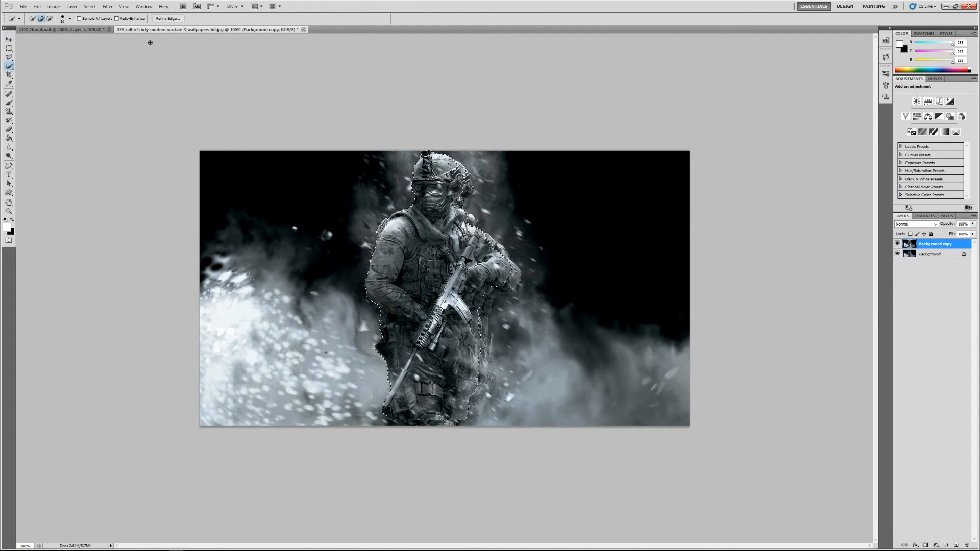
pyautogui.click(168, 18)
pyautogui.click(537, 139)
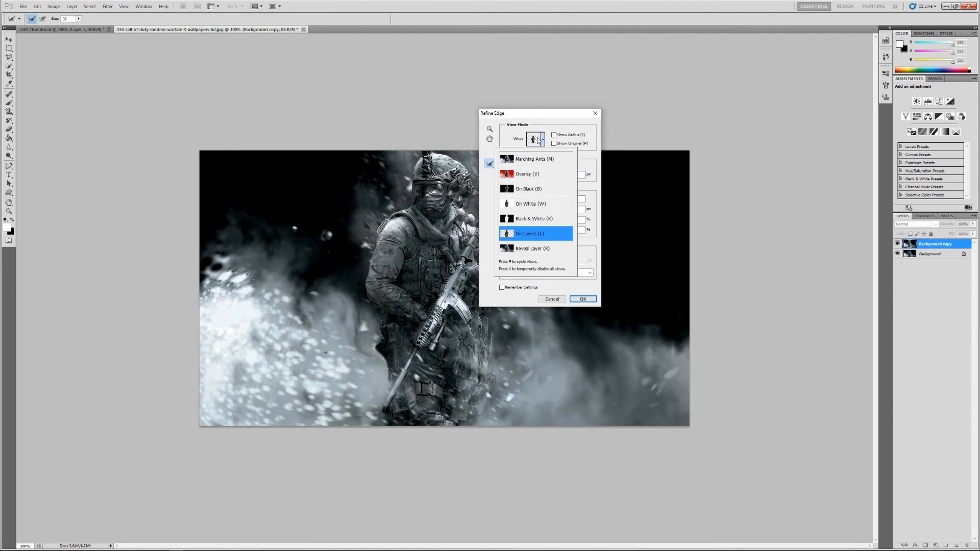
pyautogui.click(583, 299)
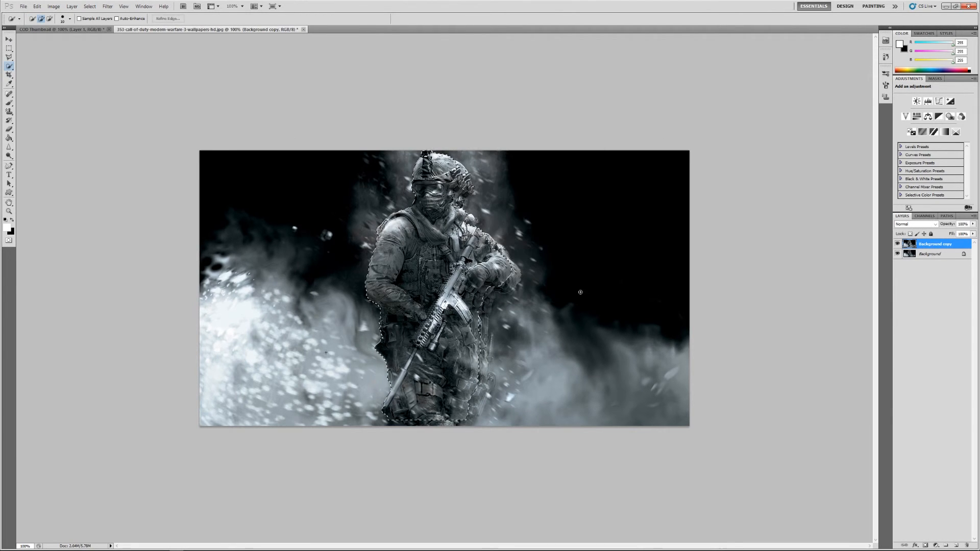
# Step: Hide the original Background layer and keep only the Background copy layer visible
pyautogui.click(898, 244)
pyautogui.click(898, 254)
pyautogui.click(898, 253)
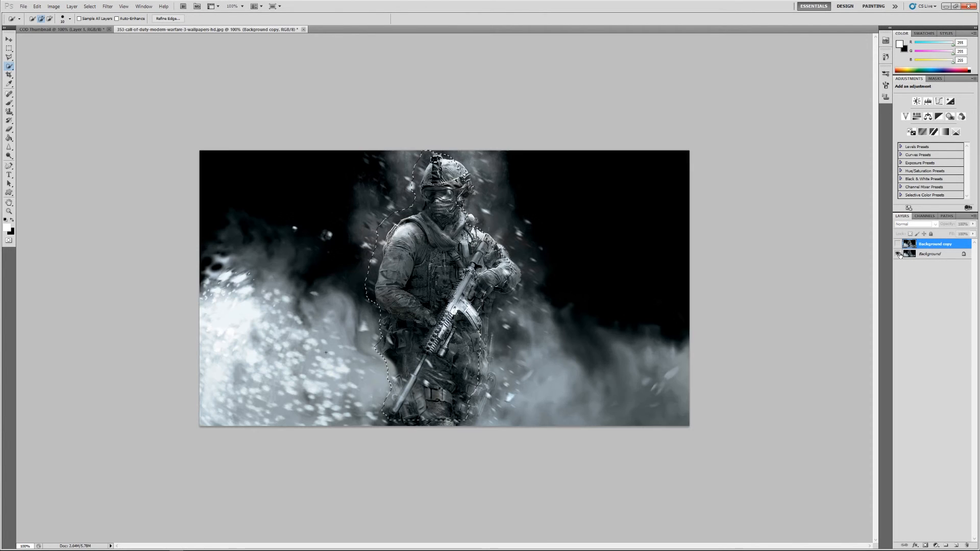
pyautogui.click(898, 253)
pyautogui.click(898, 244)
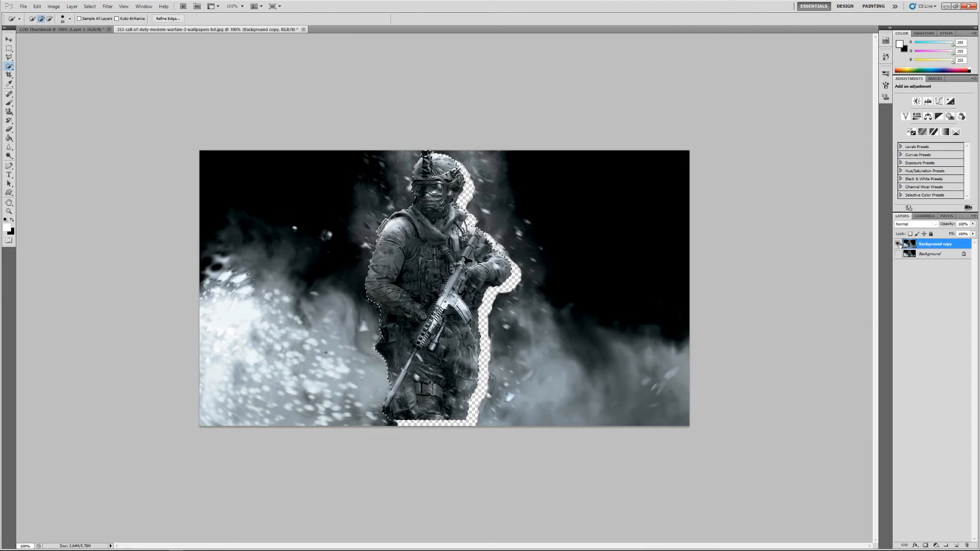
pyautogui.moveTo(429, 280); pyautogui.dragTo(557, 325)
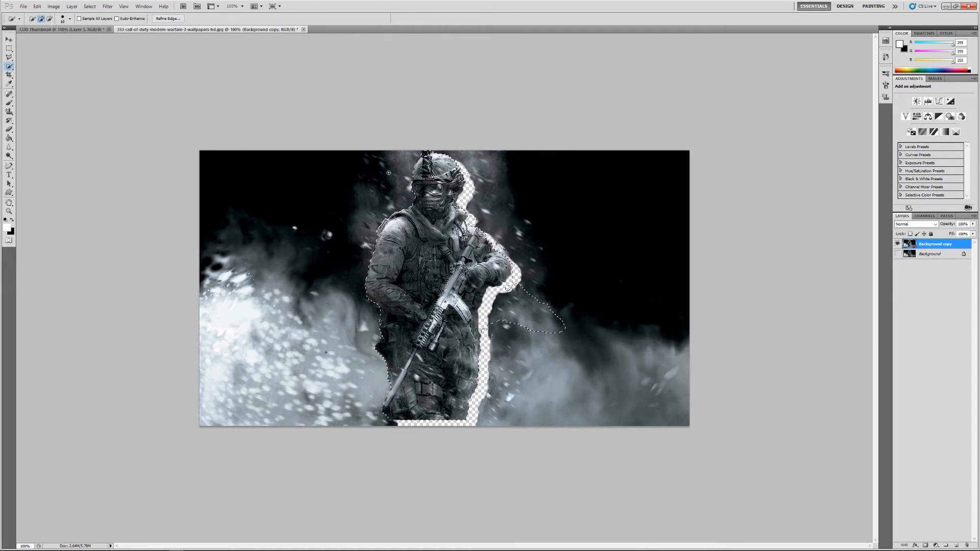
pyautogui.click(40, 7)
pyautogui.click(49, 14)
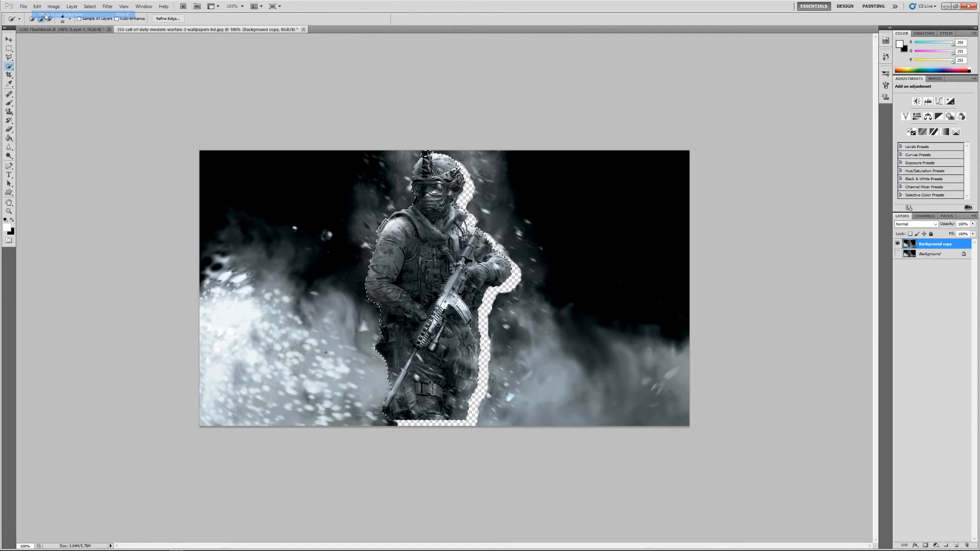
# Step: Move the selected soldier into the COD Thumbnail document, placing him on the right side of the image above and behind the gun
pyautogui.press('v')
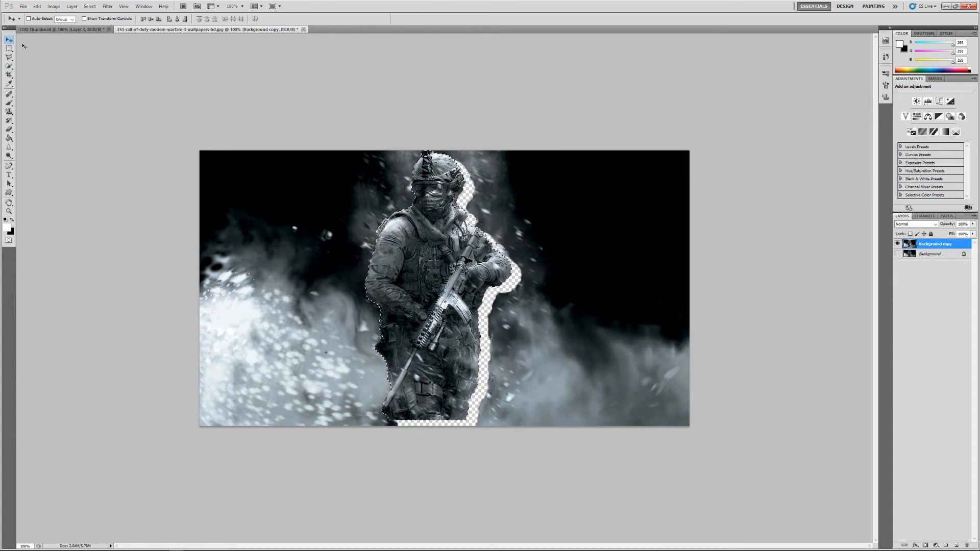
pyautogui.moveTo(431, 294)
pyautogui.mouseDown()
pyautogui.moveTo(442, 291)
pyautogui.moveTo(439, 161)
pyautogui.moveTo(442, 322)
pyautogui.moveTo(440, 300)
pyautogui.moveTo(236, 342)
pyautogui.moveTo(436, 322)
pyautogui.moveTo(443, 284)
pyautogui.moveTo(69, 33)
pyautogui.moveTo(551, 312)
pyautogui.moveTo(572, 278)
pyautogui.moveTo(617, 268)
pyautogui.moveTo(641, 278)
pyautogui.moveTo(644, 262)
pyautogui.moveTo(621, 266)
pyautogui.mouseUp()
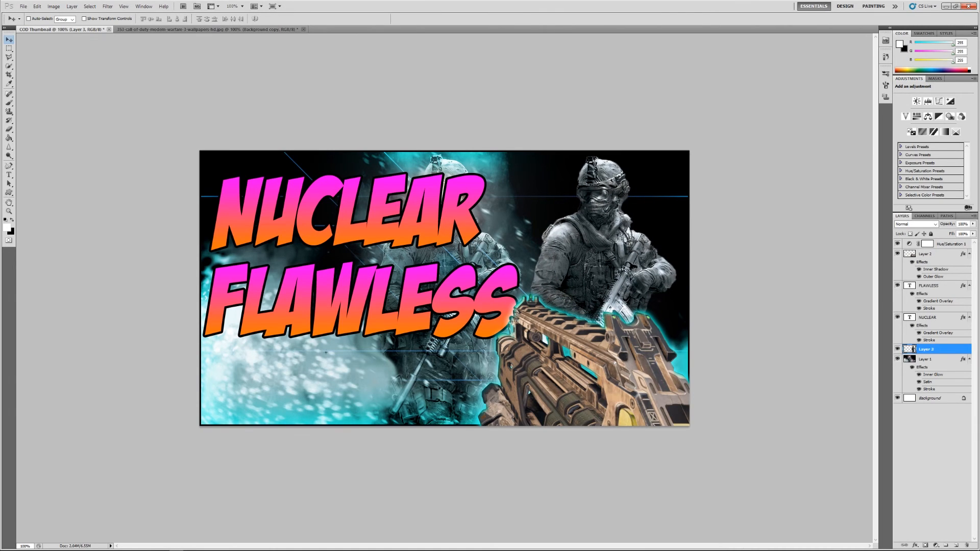
# Step: Copy the gun layer's Inner Shadow and Outer Glow layer style onto the new soldier cut-out layer
pyautogui.rightClick(937, 349)
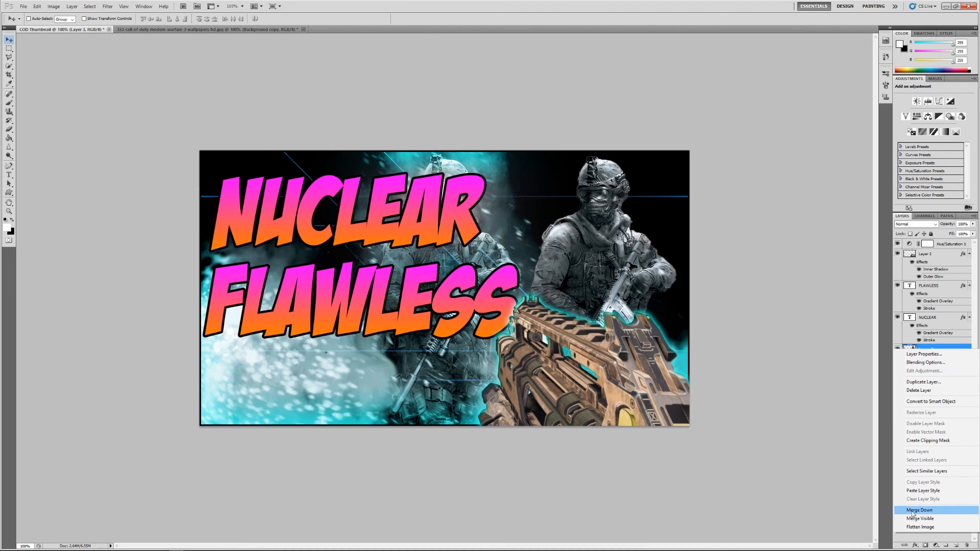
pyautogui.click(853, 449)
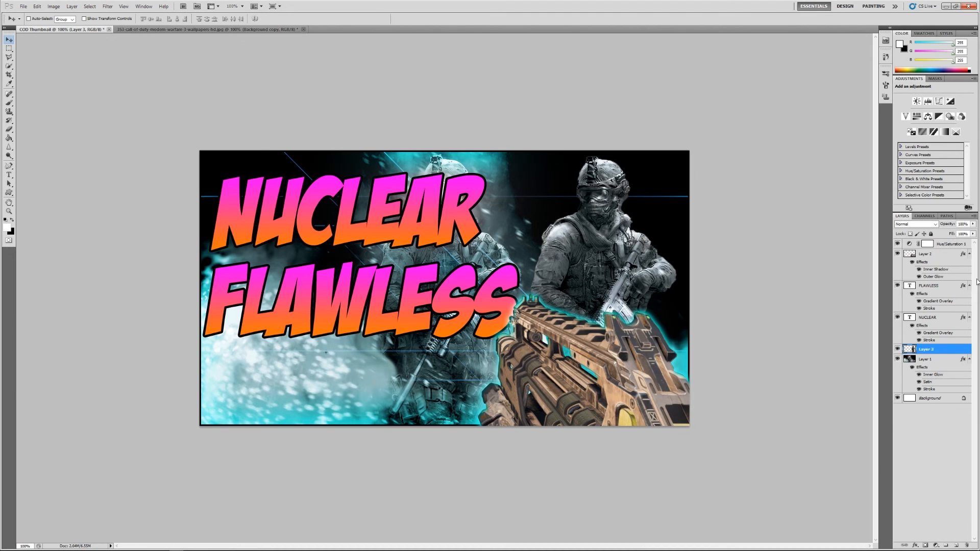
pyautogui.rightClick(937, 254)
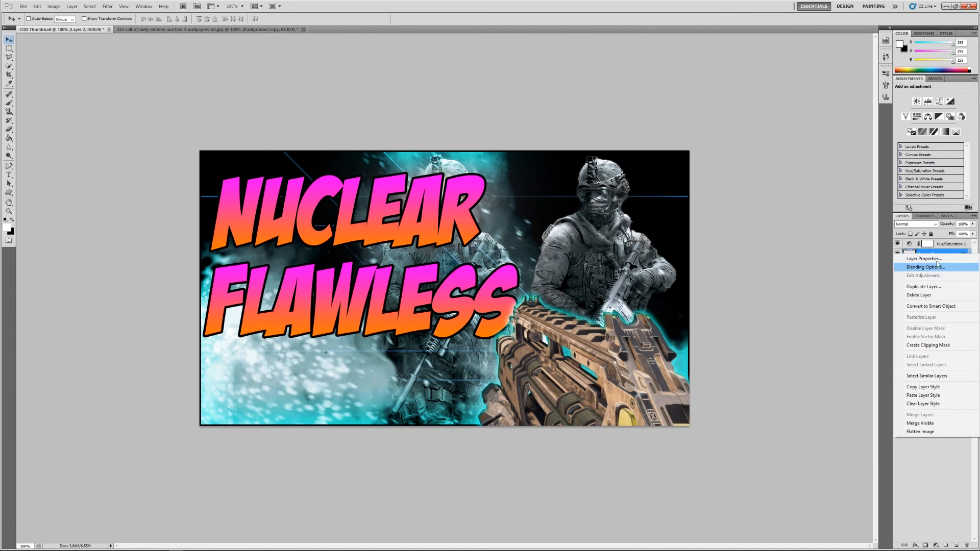
pyautogui.click(938, 388)
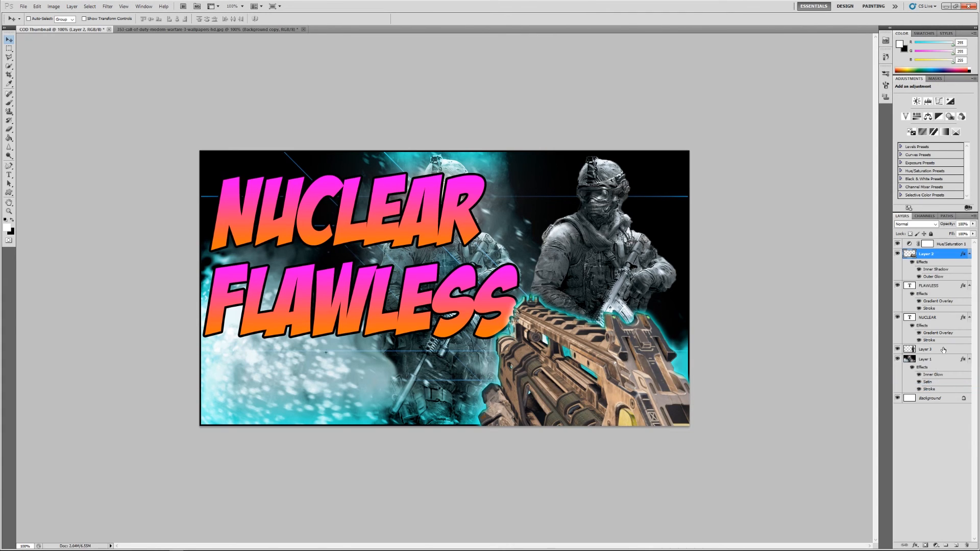
pyautogui.rightClick(940, 353)
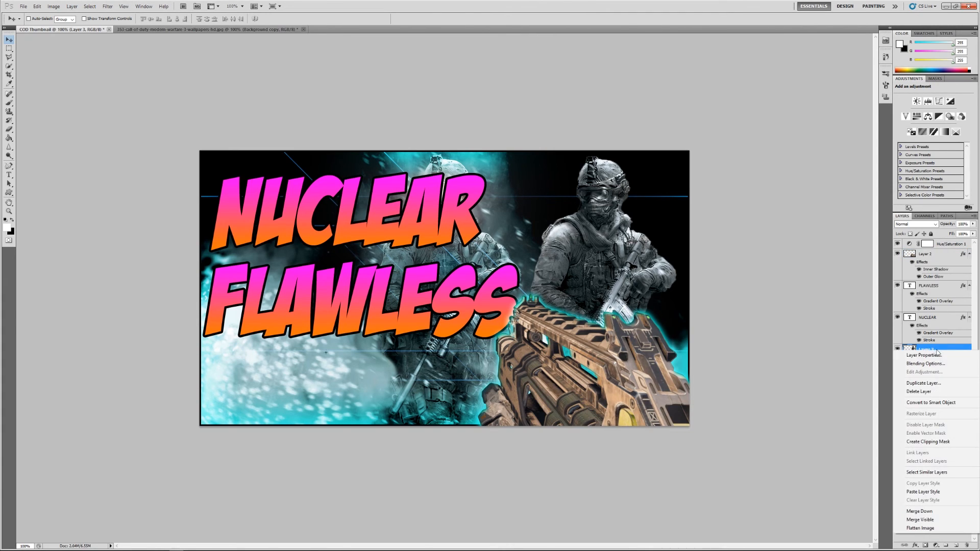
pyautogui.click(923, 492)
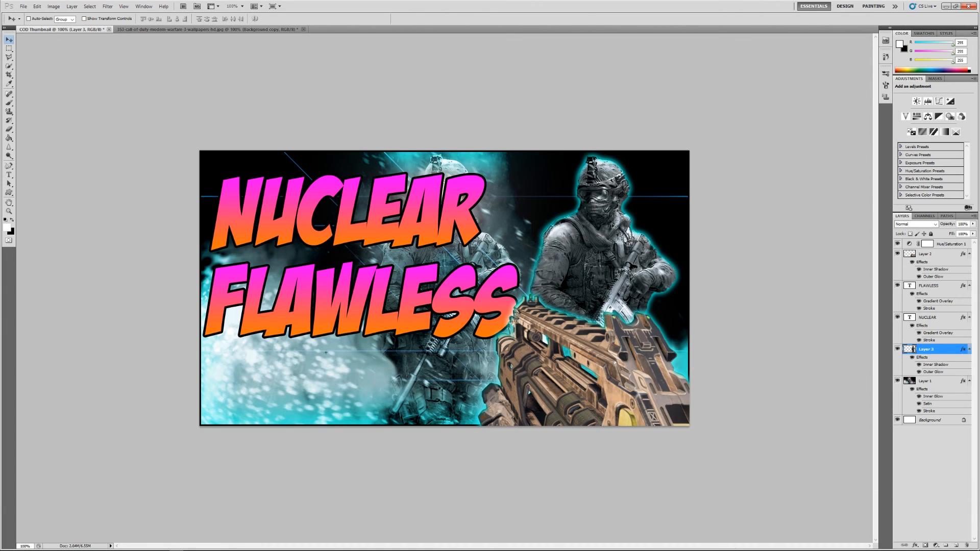